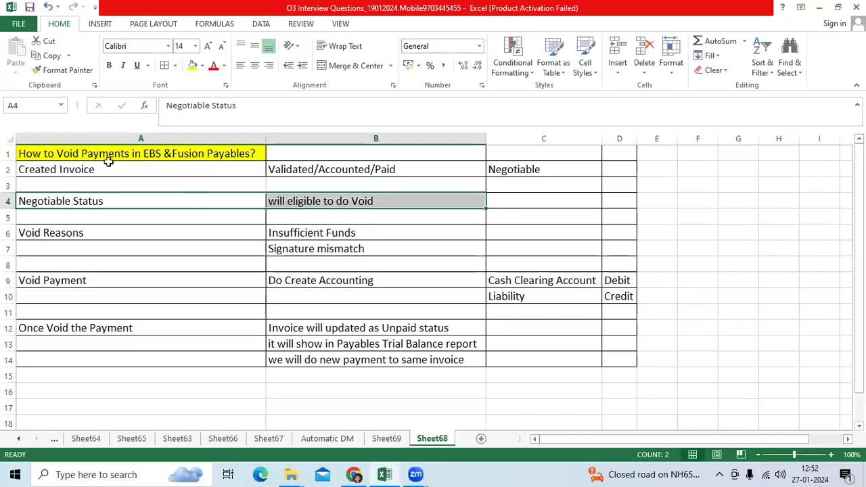
# Step: In the Excel void notes, review the Created Invoice, Validated/Accounted/Paid and Negotiable status notes
pyautogui.moveTo(101, 151); pyautogui.dragTo(602, 357)
pyautogui.click(283, 234)
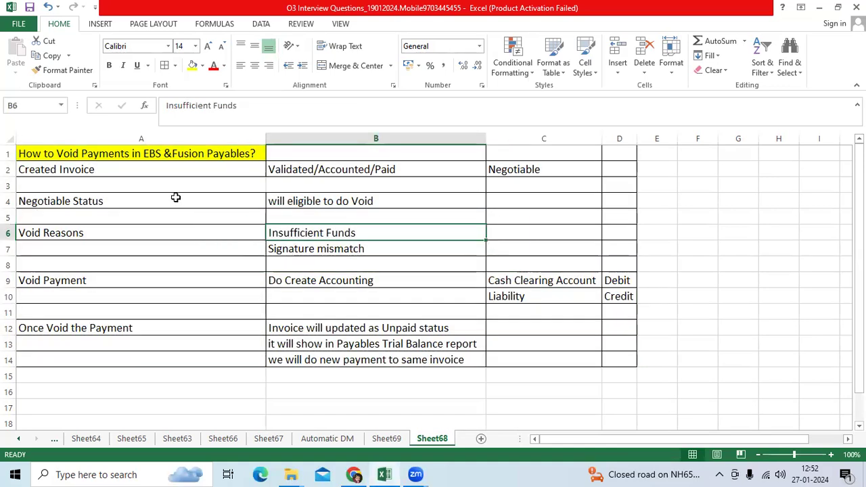
pyautogui.click(116, 172)
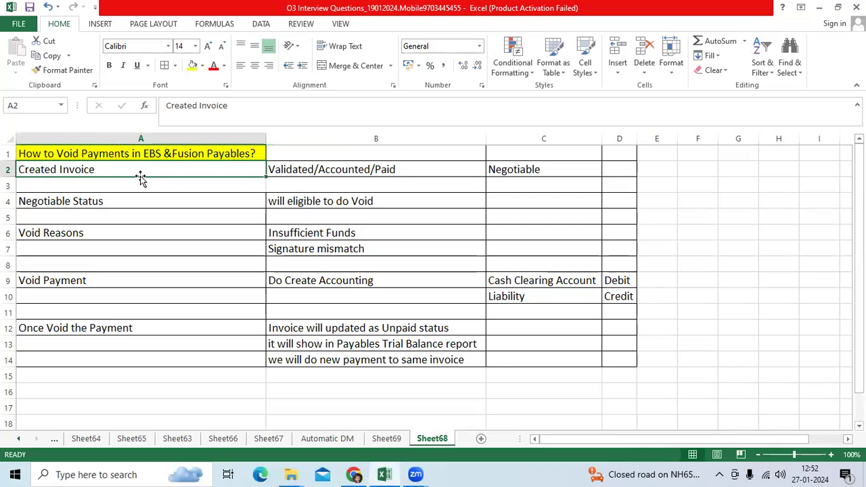
pyautogui.click(307, 170)
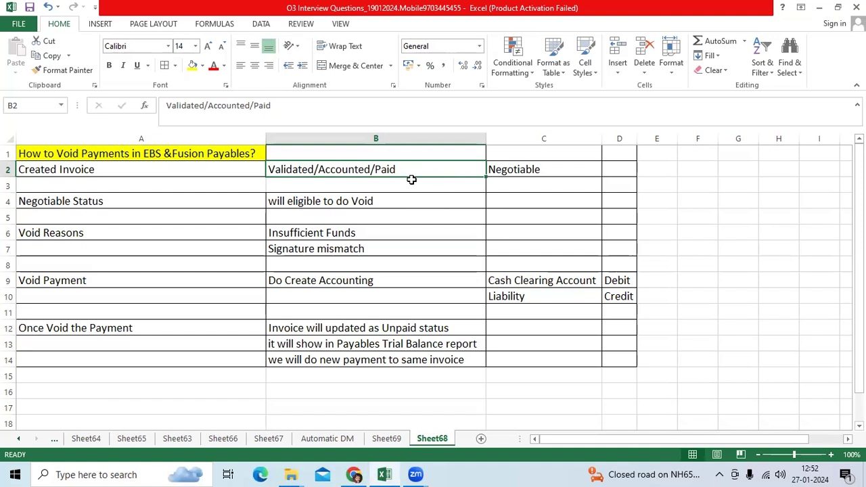
pyautogui.click(528, 171)
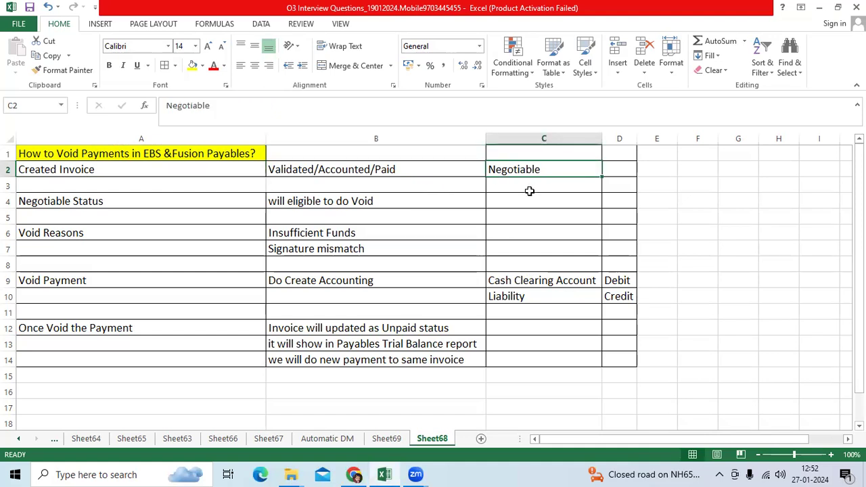
pyautogui.click(114, 207)
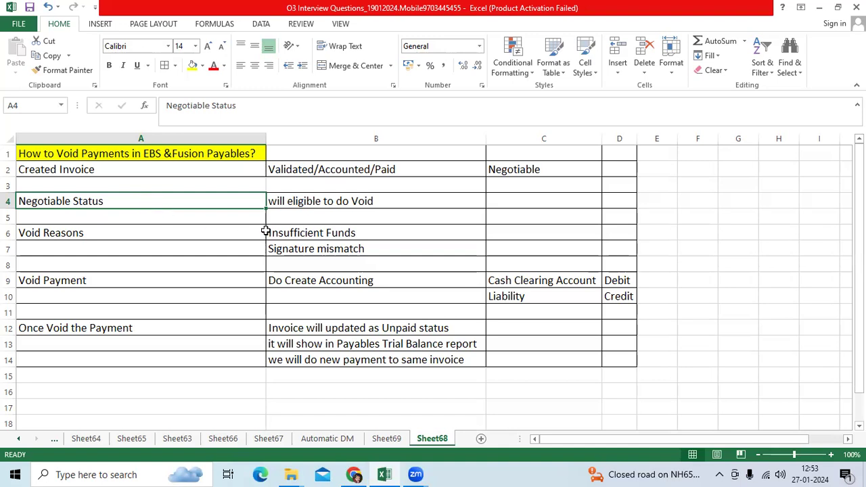
# Step: Review the void reasons (Insufficient Funds, Signature mismatch) and the note on when a payment can be voided
pyautogui.click(157, 233)
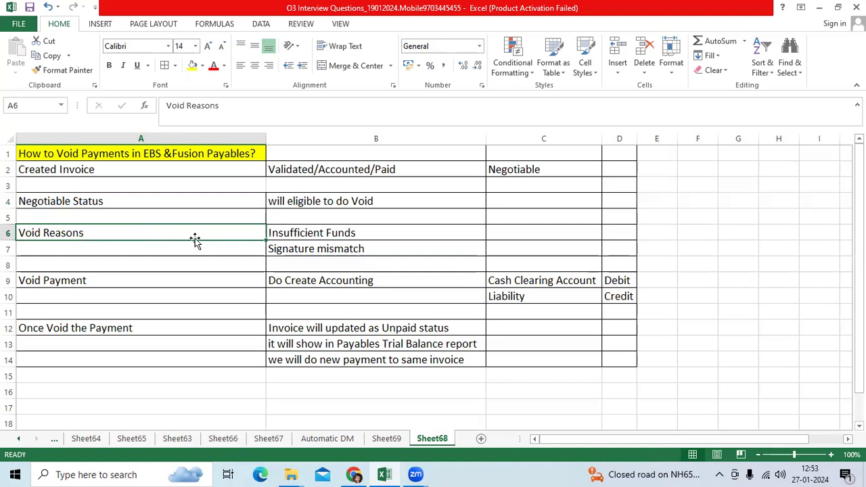
pyautogui.click(293, 233)
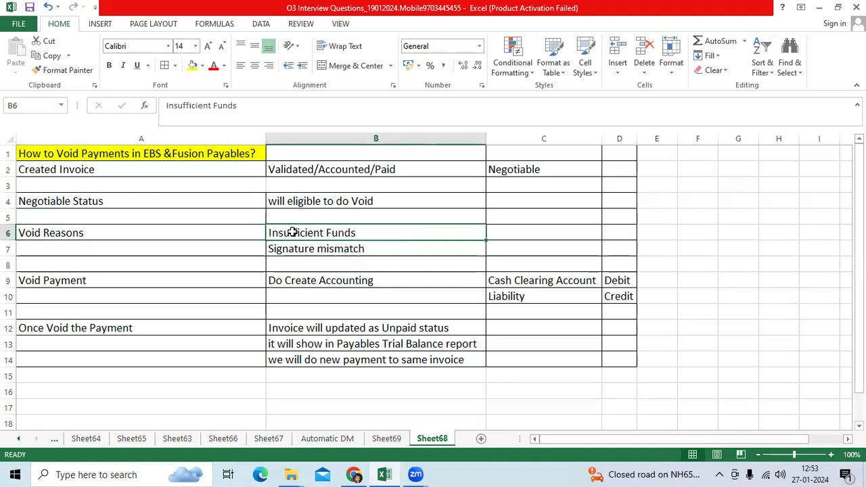
pyautogui.click(351, 249)
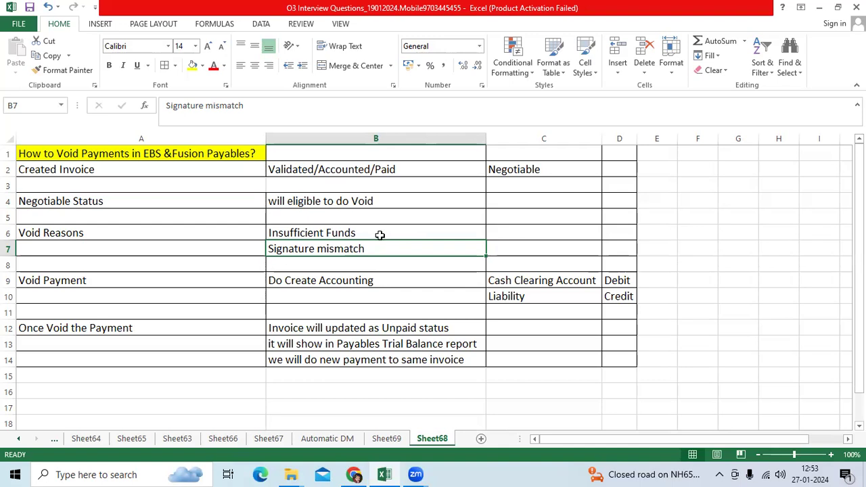
pyautogui.click(334, 201)
pyautogui.click(153, 199)
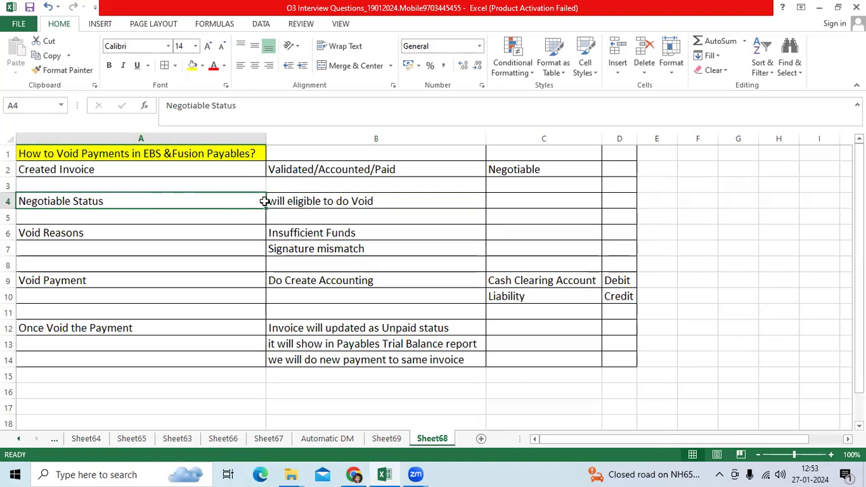
pyautogui.click(292, 201)
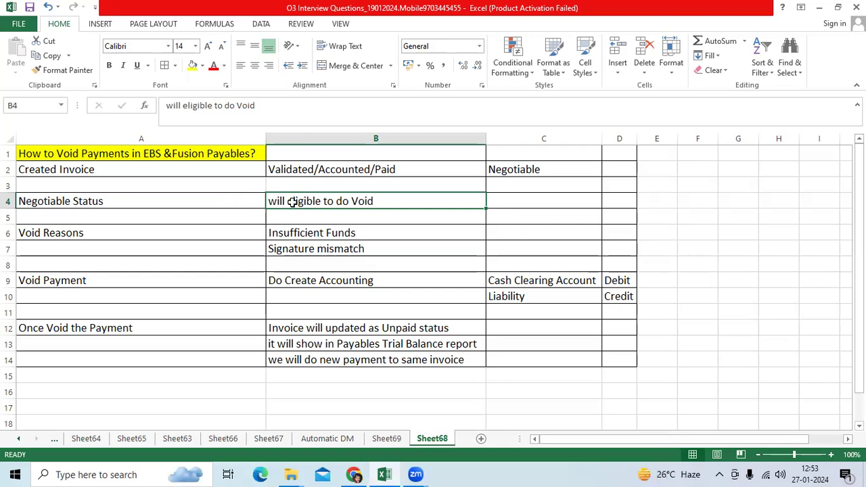
# Step: Review the Void Payment accounting note: Cash Clearing Account debit and Liability credit
pyautogui.click(114, 281)
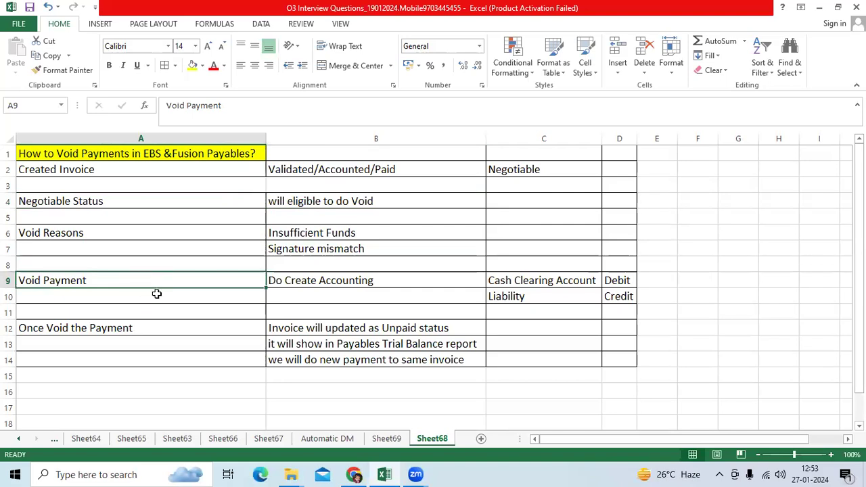
pyautogui.click(281, 281)
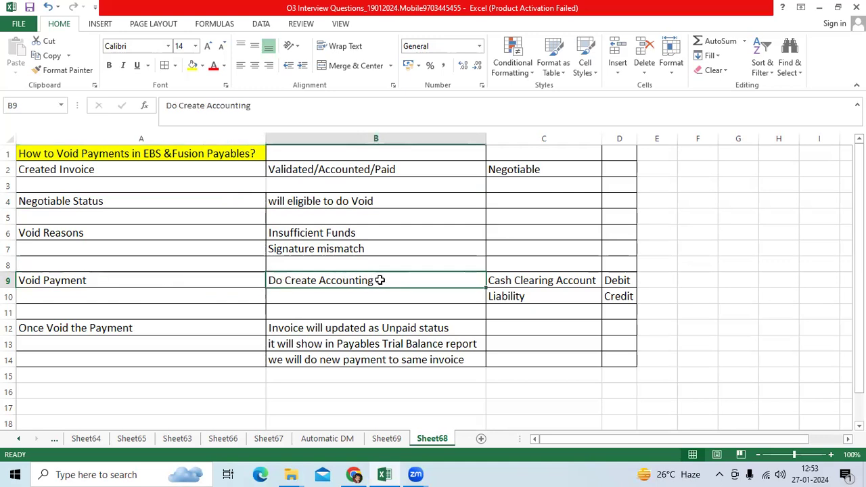
pyautogui.click(521, 280)
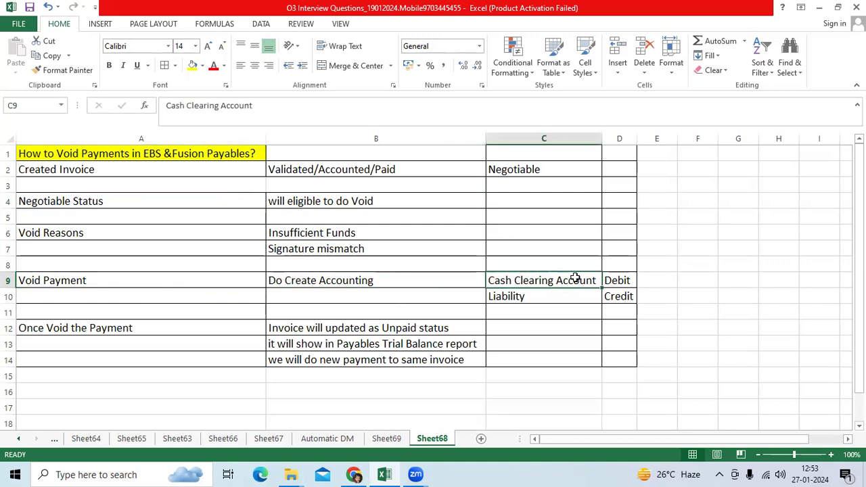
pyautogui.click(618, 279)
pyautogui.moveTo(540, 296); pyautogui.dragTo(618, 296)
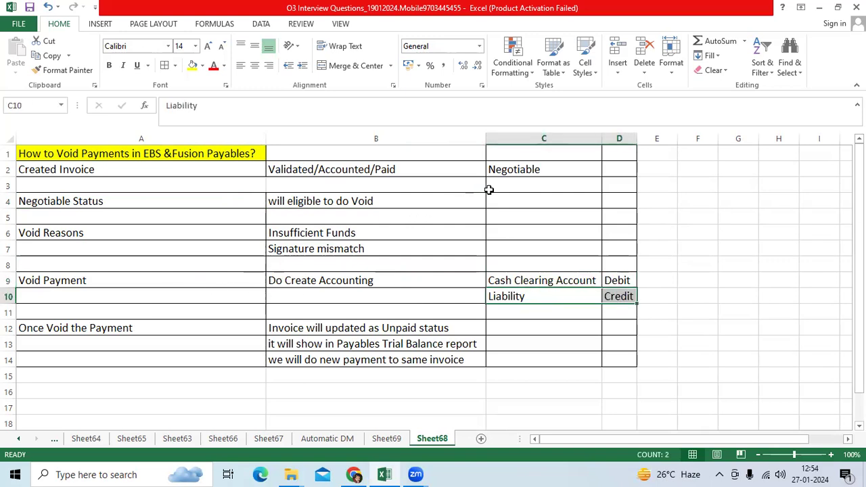
pyautogui.click(656, 166)
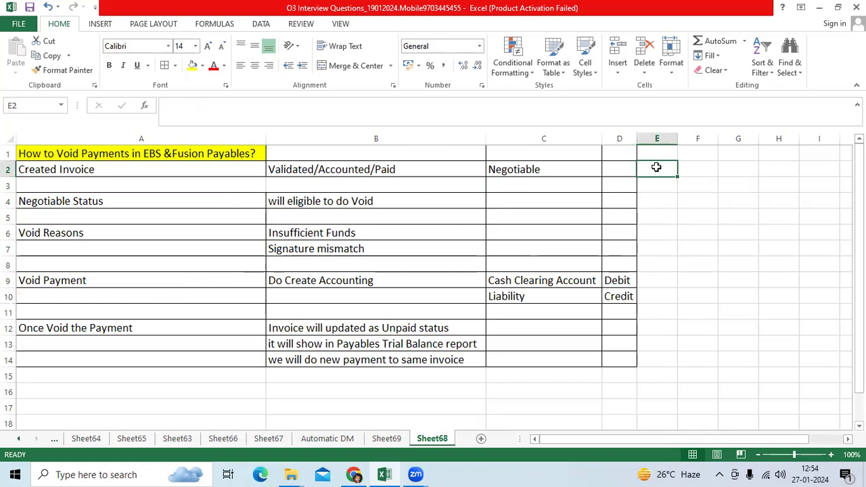
# Step: Review the after-void notes: invoice back to Unpaid, Payables Trial Balance, and new payment to the same invoice
pyautogui.click(120, 332)
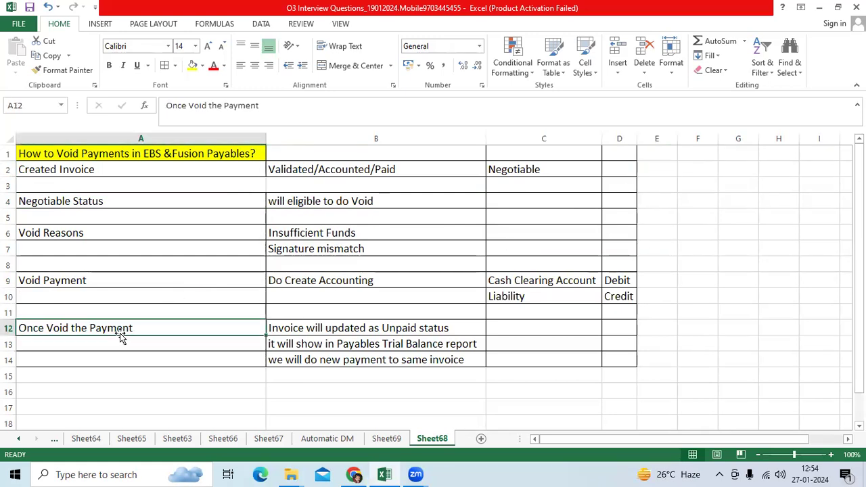
pyautogui.click(349, 325)
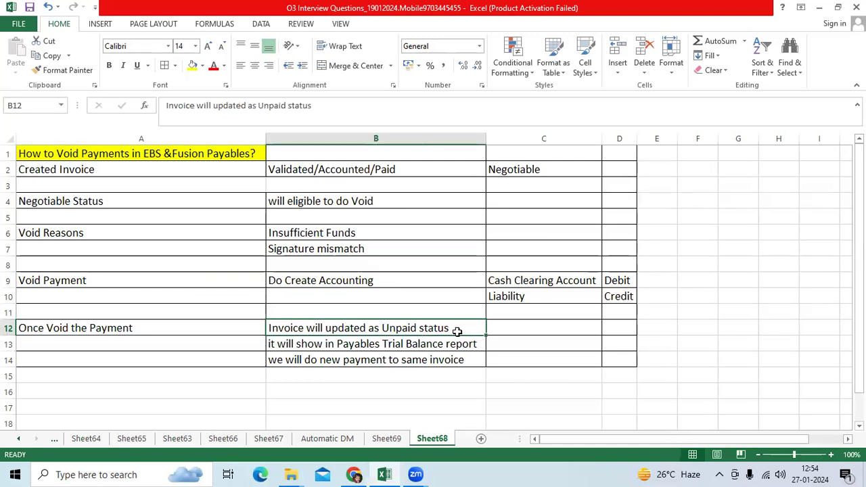
pyautogui.click(312, 346)
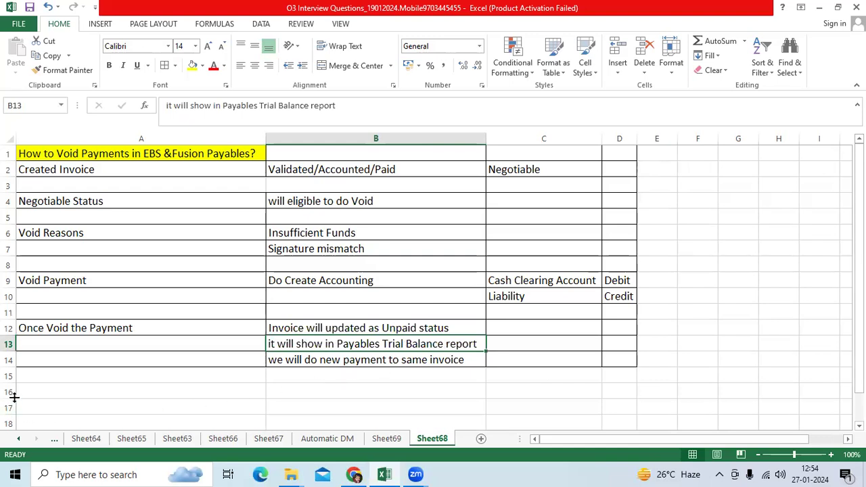
pyautogui.click(316, 362)
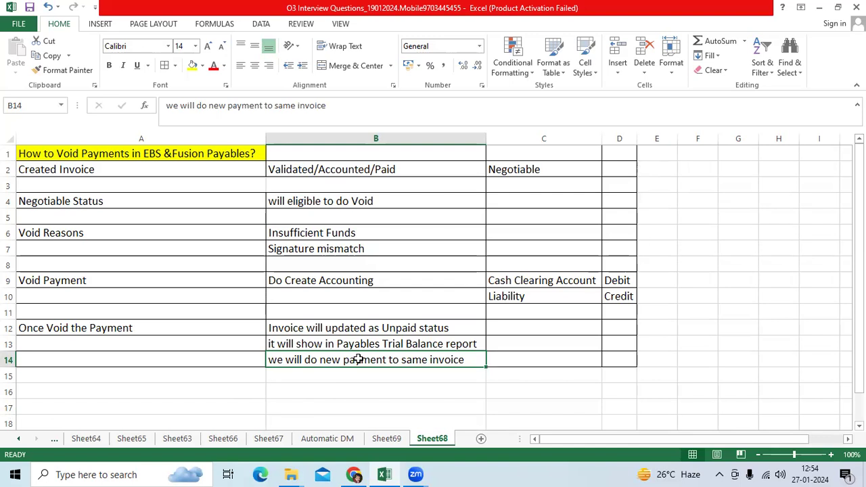
# Step: In Manage Payments, set the Payment Date search to 27 January 2024
pyautogui.click(353, 474)
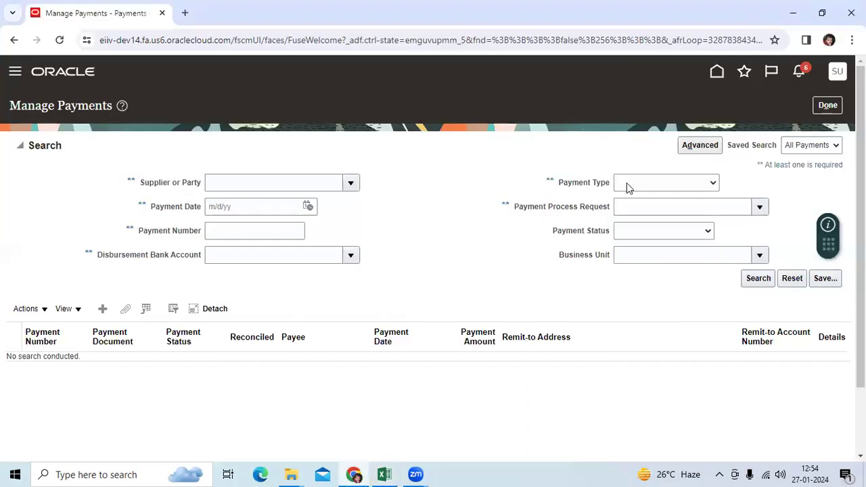
pyautogui.click(308, 207)
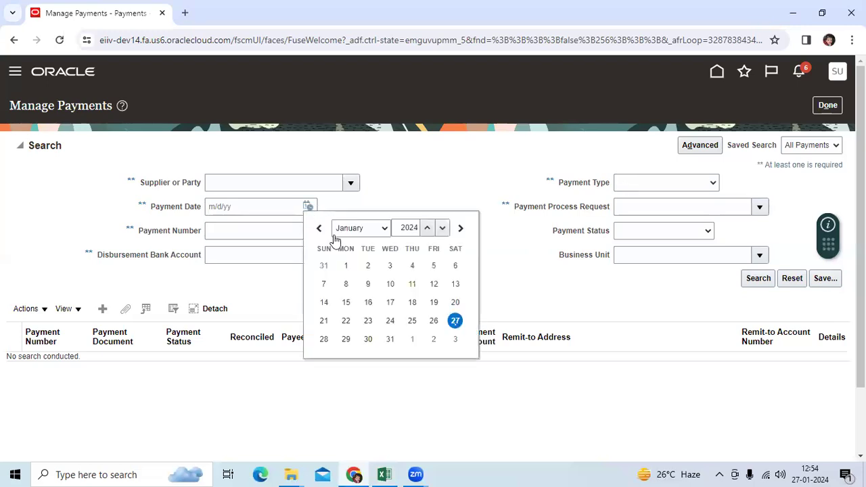
pyautogui.click(456, 321)
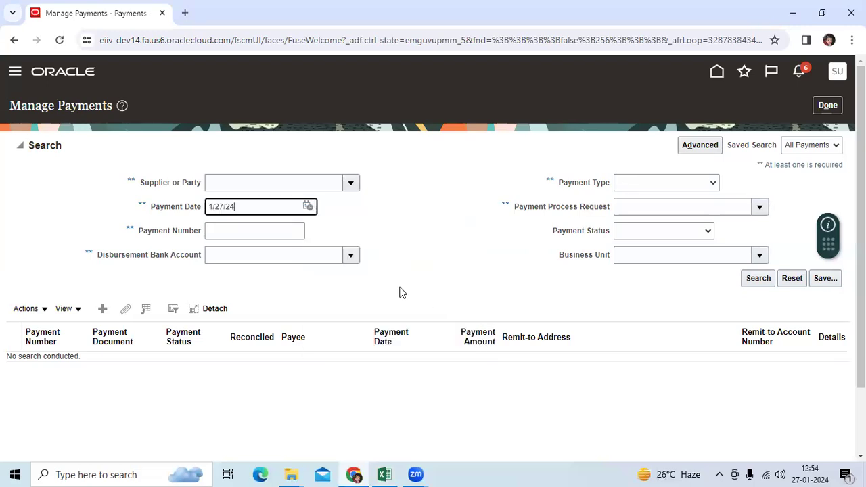
pyautogui.click(758, 278)
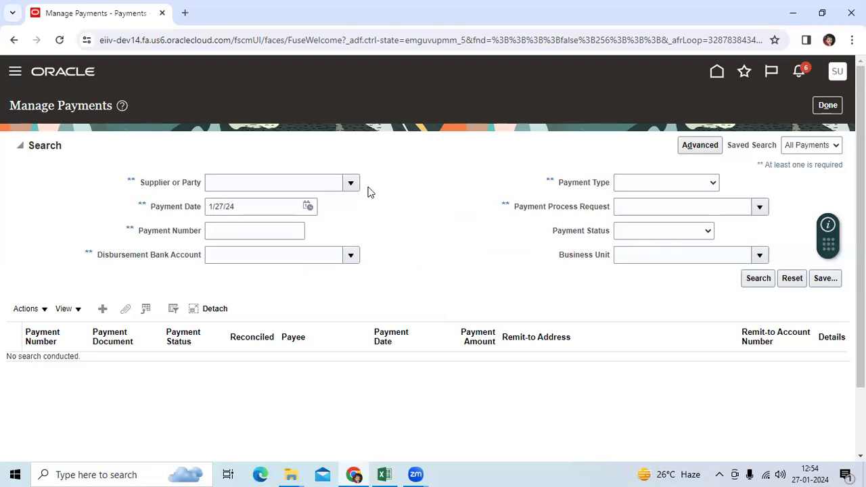
pyautogui.click(716, 76)
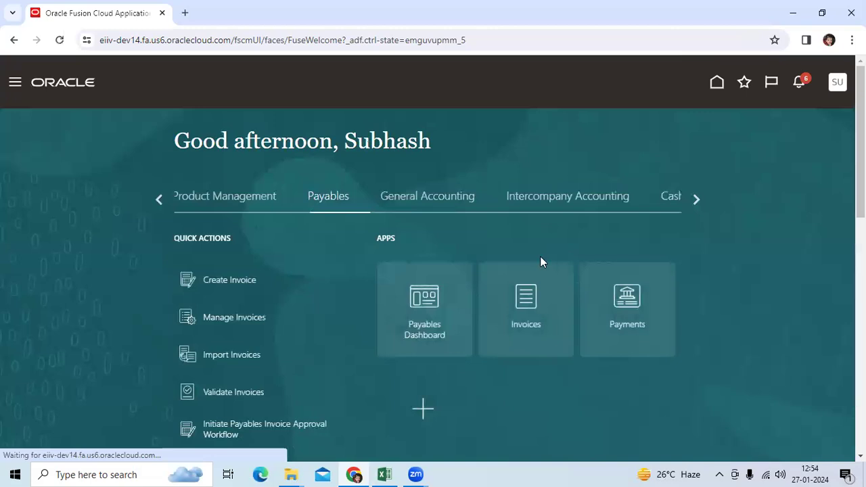
pyautogui.click(624, 304)
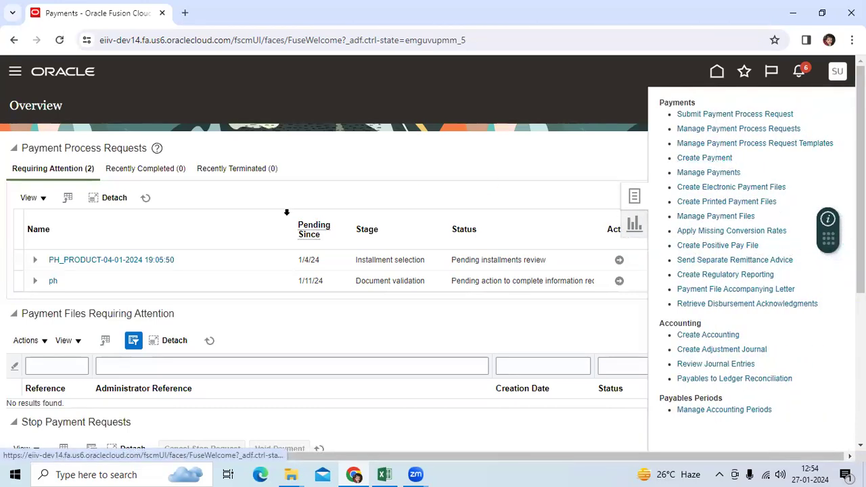
pyautogui.click(308, 205)
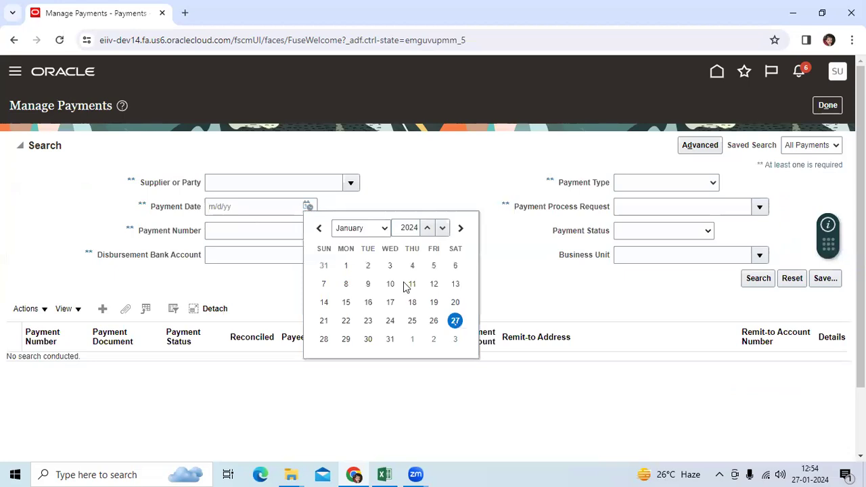
pyautogui.click(456, 321)
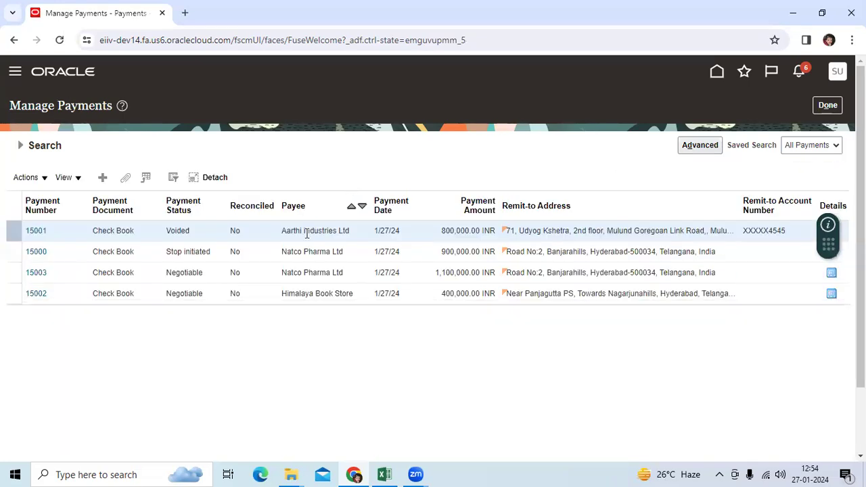
# Step: Select payment 15002 for Himalaya Book Store and choose Void from Actions
pyautogui.click(200, 293)
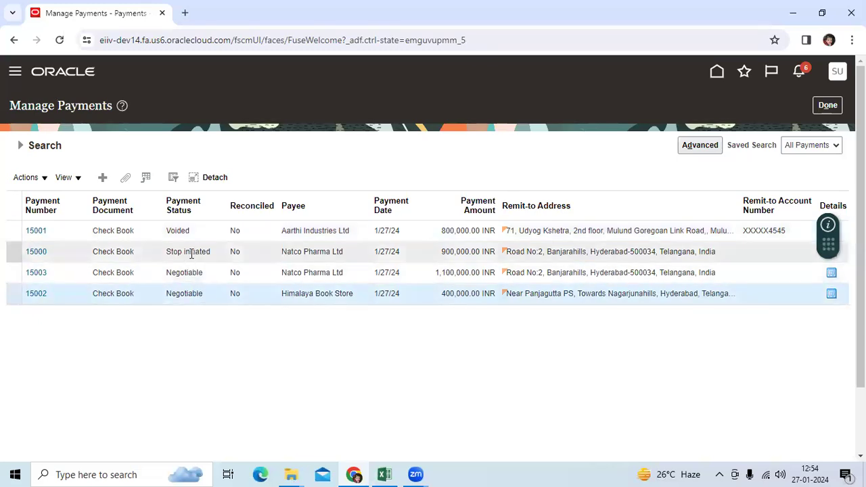
pyautogui.click(207, 272)
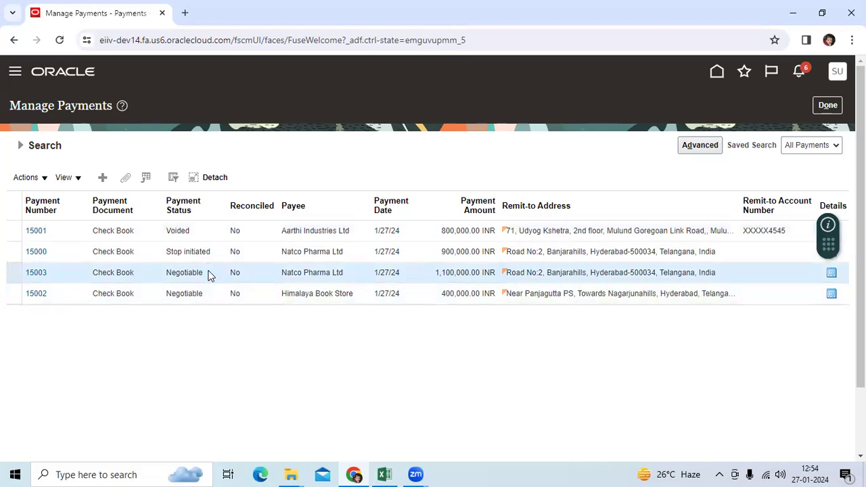
pyautogui.click(165, 293)
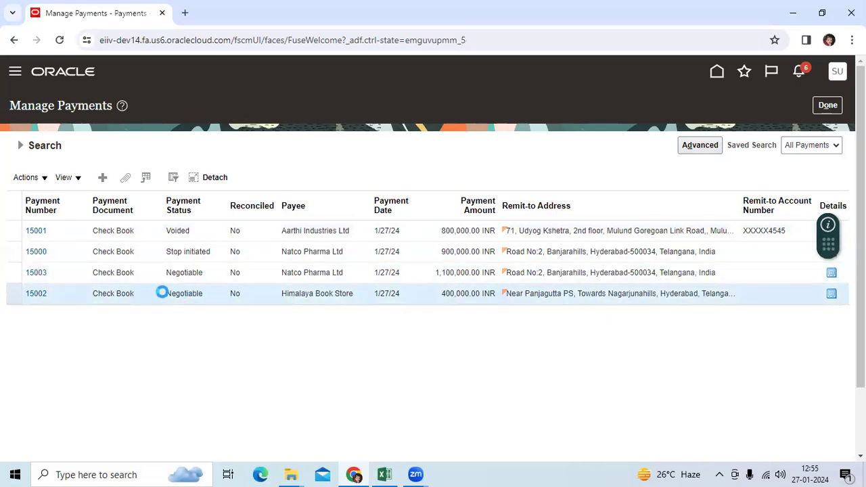
pyautogui.click(42, 178)
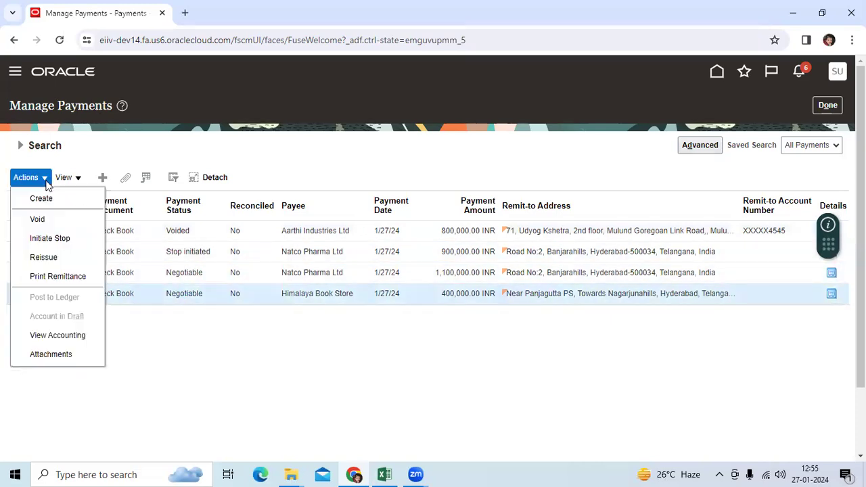
pyautogui.click(38, 219)
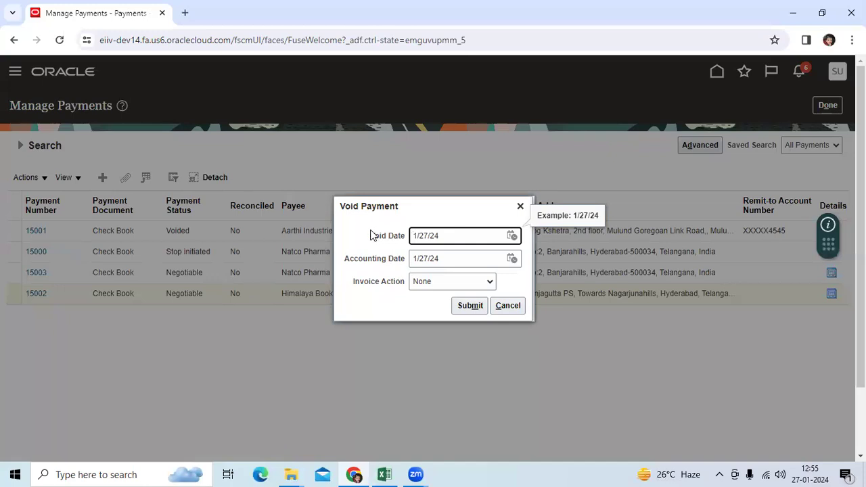
# Step: Check the void date and invoice action fields, and highlight the unpaid-status note in cell B12 yellow
pyautogui.moveTo(368, 237); pyautogui.dragTo(404, 236)
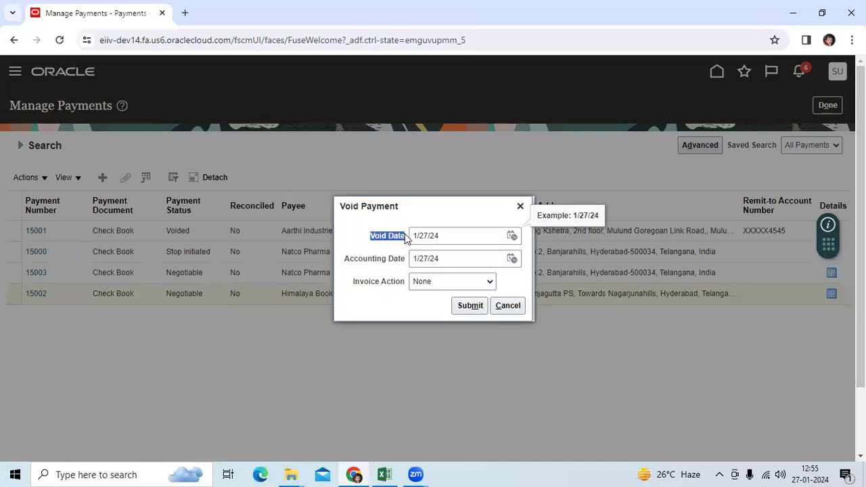
pyautogui.moveTo(355, 284); pyautogui.dragTo(402, 289)
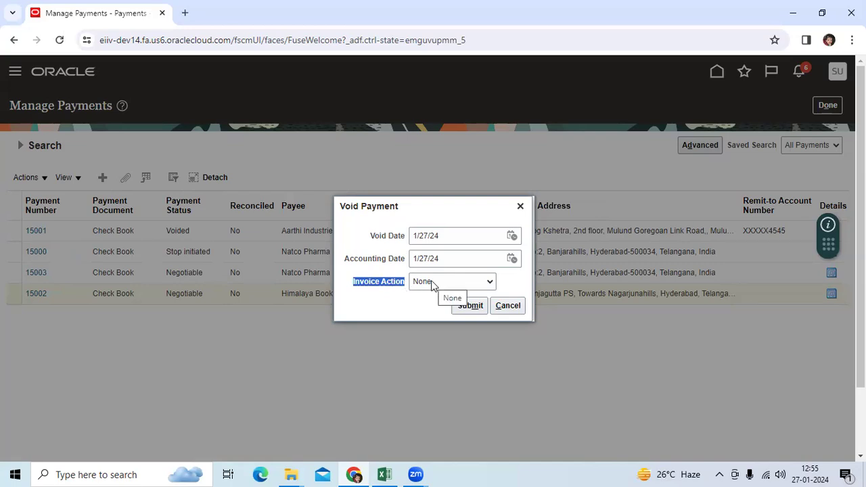
pyautogui.click(392, 292)
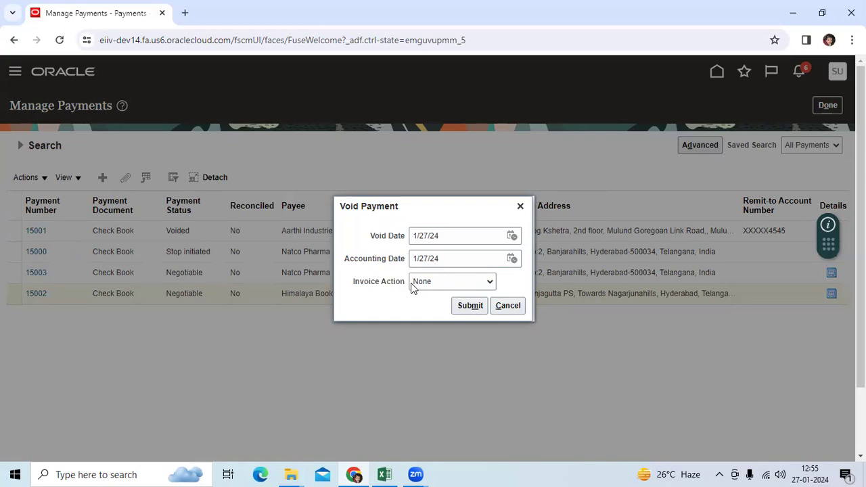
pyautogui.click(384, 474)
pyautogui.click(379, 330)
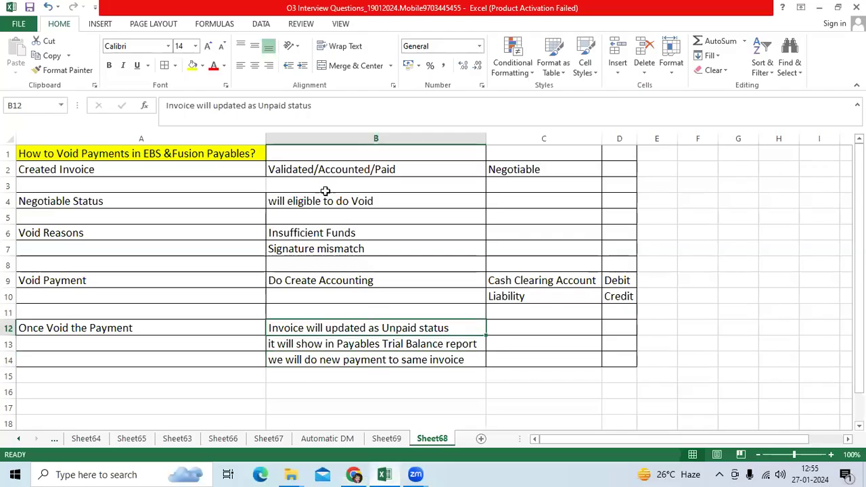
pyautogui.click(192, 65)
pyautogui.click(353, 475)
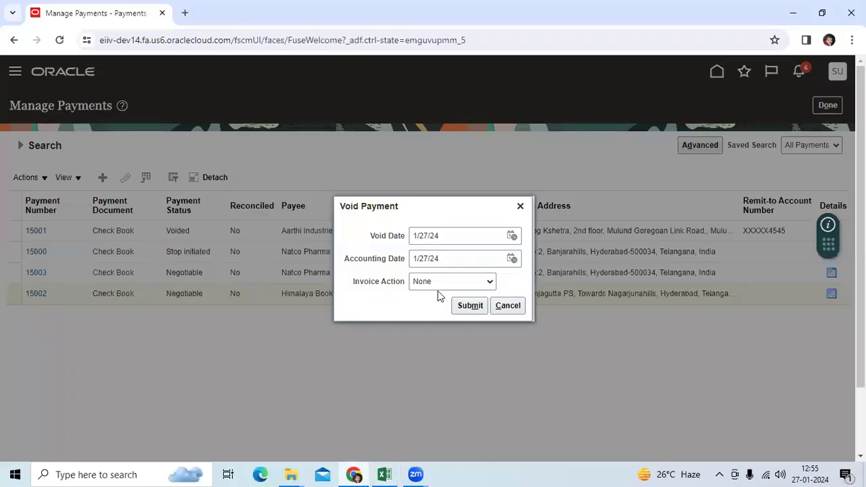
# Step: Try Invoice Action set to Cancel invoice, then to Place hold on invoice
pyautogui.click(444, 282)
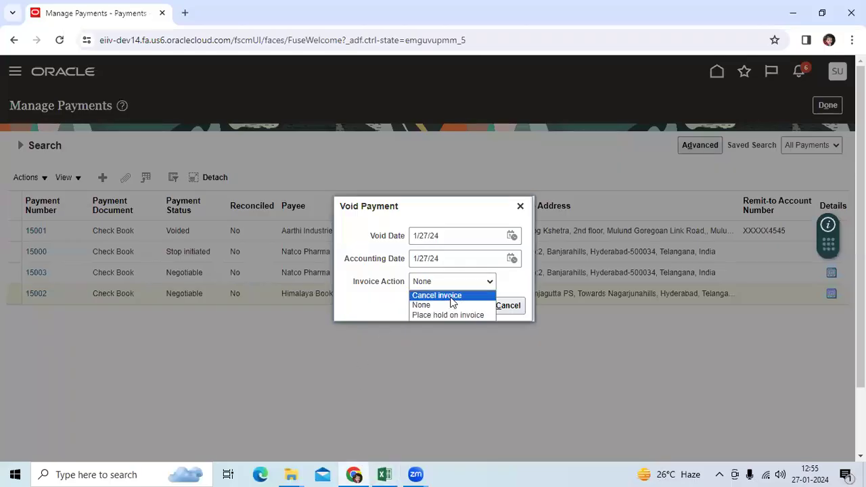
pyautogui.click(447, 295)
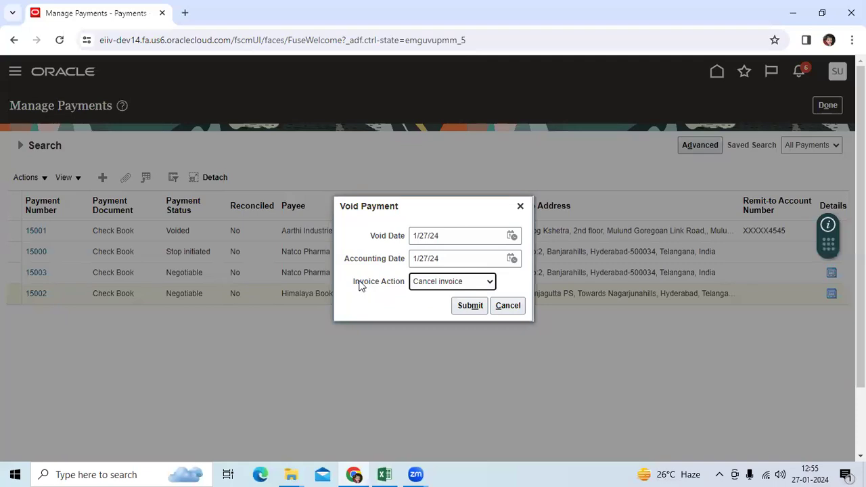
pyautogui.moveTo(353, 285); pyautogui.dragTo(402, 285)
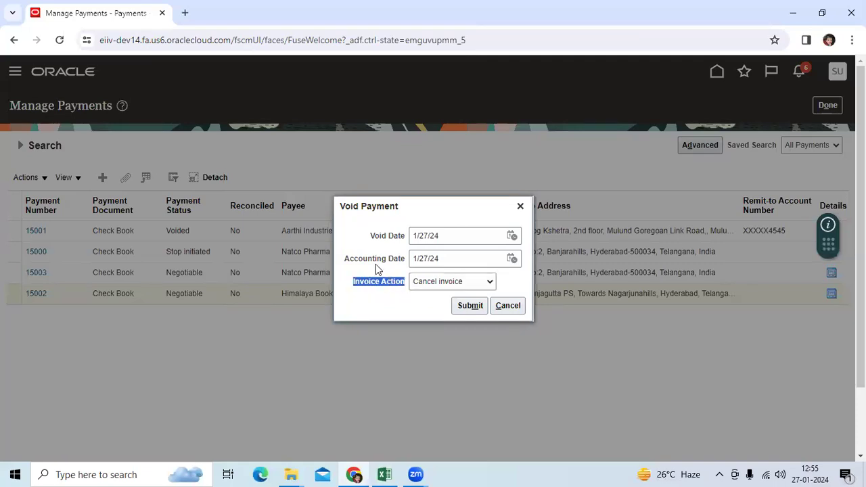
pyautogui.click(374, 270)
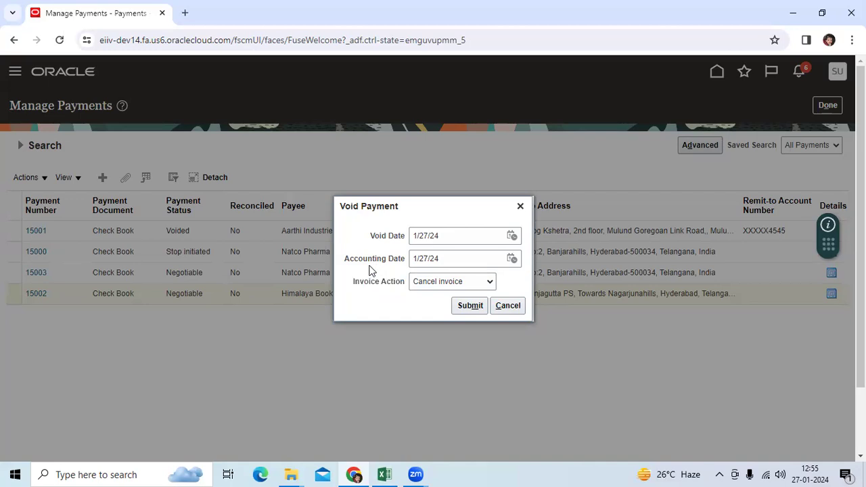
pyautogui.click(421, 287)
pyautogui.click(423, 315)
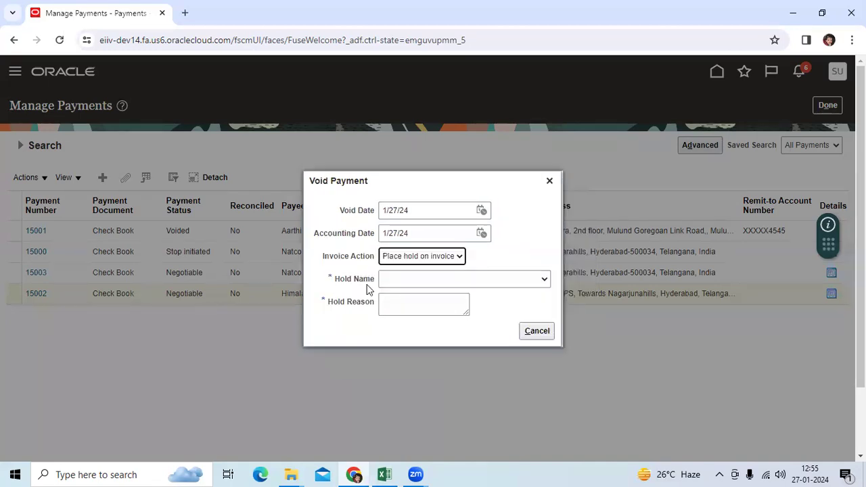
# Step: Browse the Hold Name list without choosing, then close the void form unsubmitted
pyautogui.click(397, 279)
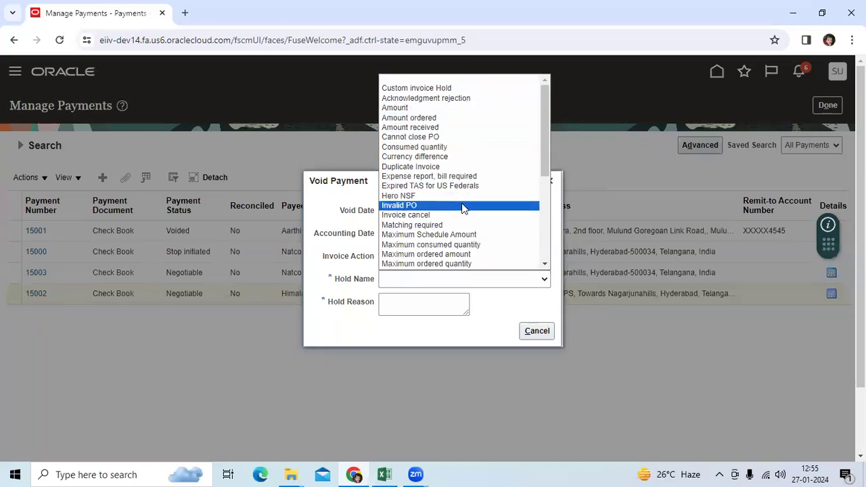
pyautogui.scroll(-3, 466, 228)
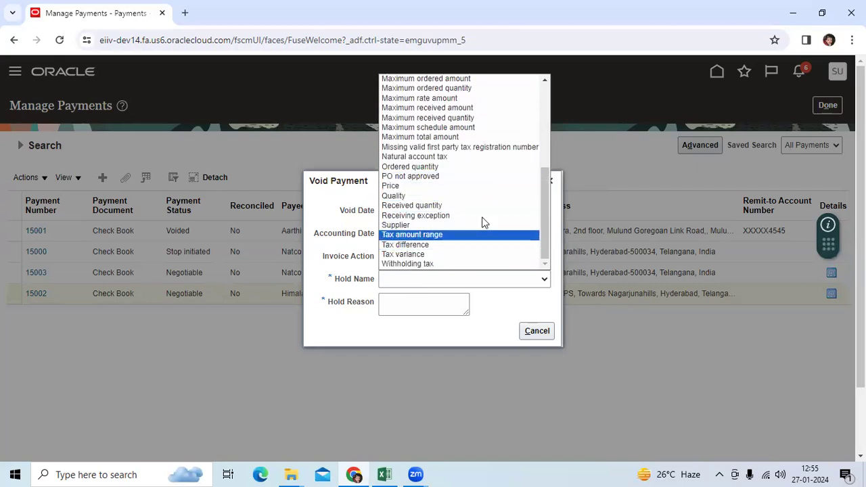
pyautogui.scroll(3, 467, 230)
pyautogui.click(332, 212)
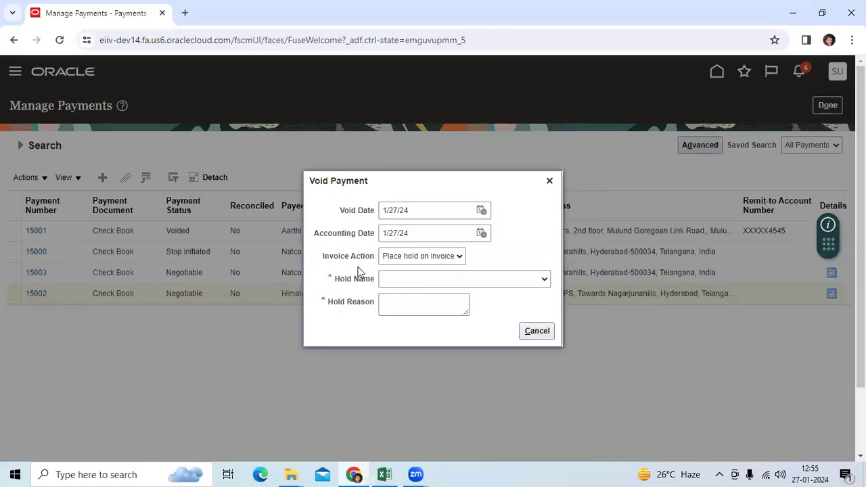
pyautogui.moveTo(323, 260); pyautogui.dragTo(372, 259)
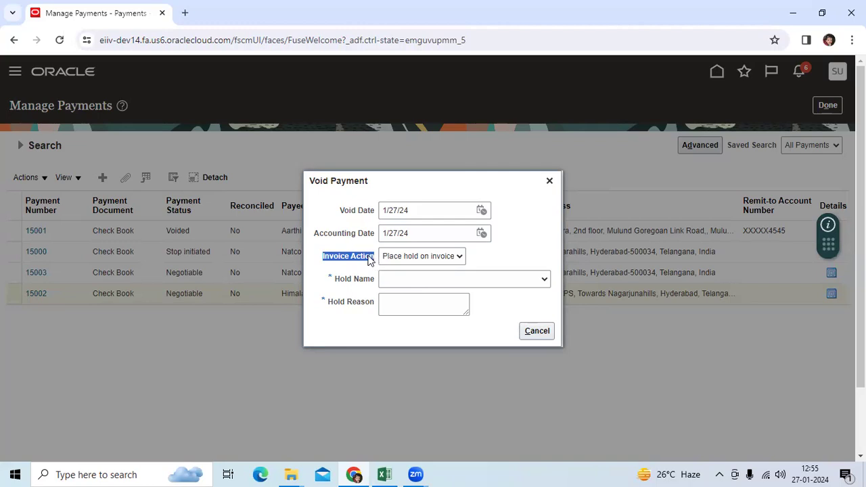
pyautogui.click(549, 181)
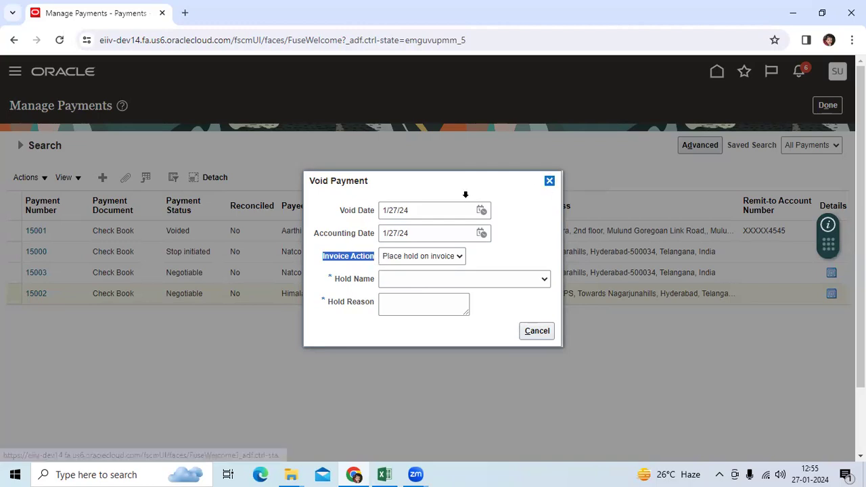
# Step: Void payment 15002 with Invoice Action set to None and submit
pyautogui.click(43, 178)
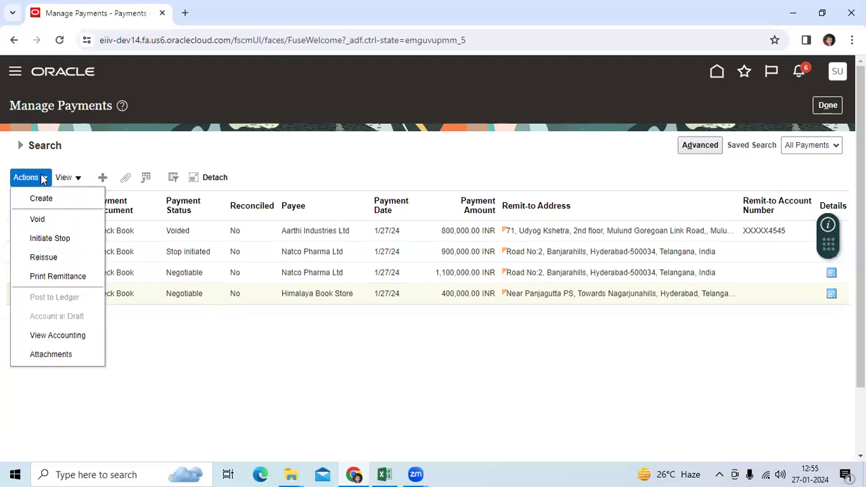
pyautogui.click(56, 220)
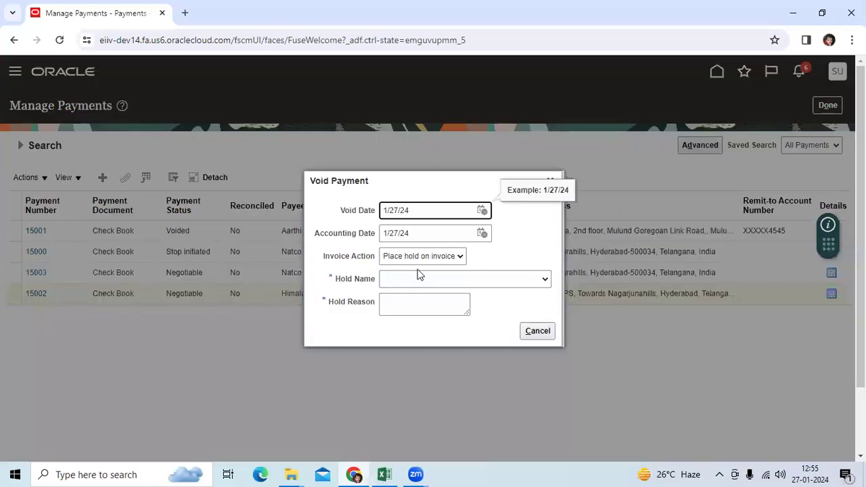
pyautogui.click(428, 258)
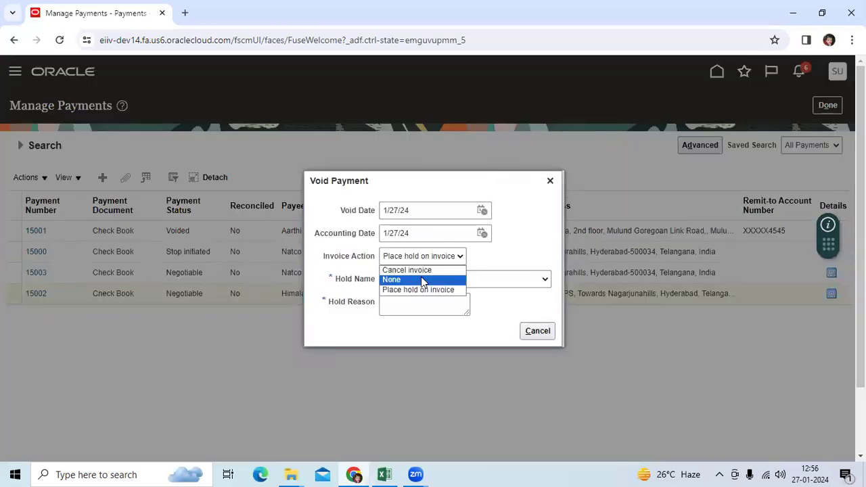
pyautogui.click(424, 279)
pyautogui.click(459, 304)
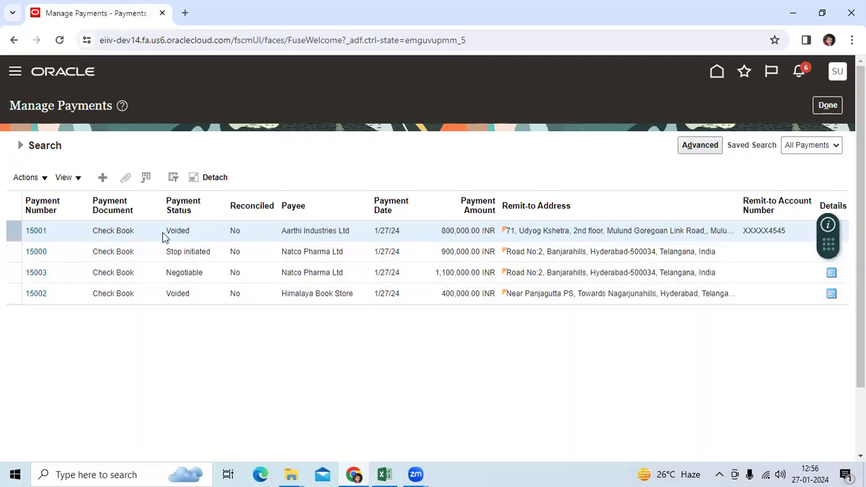
# Step: Open the Create Accounting request and set Subledger Application to Payables
pyautogui.click(828, 105)
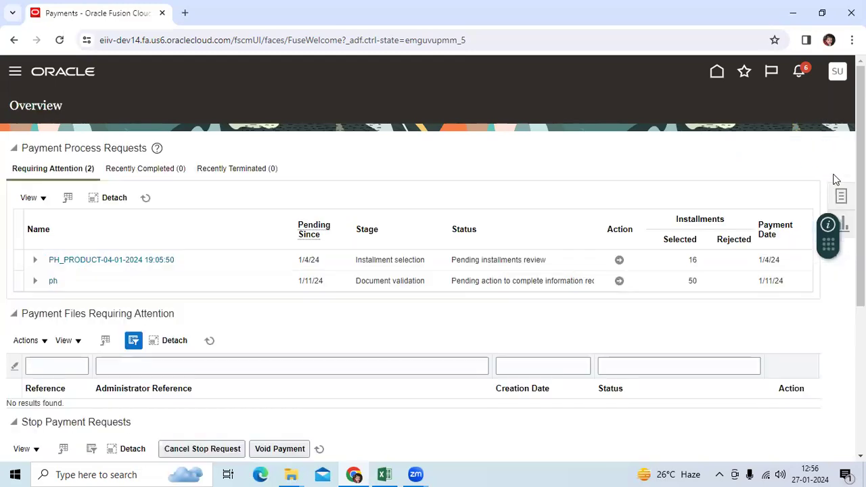
pyautogui.click(841, 197)
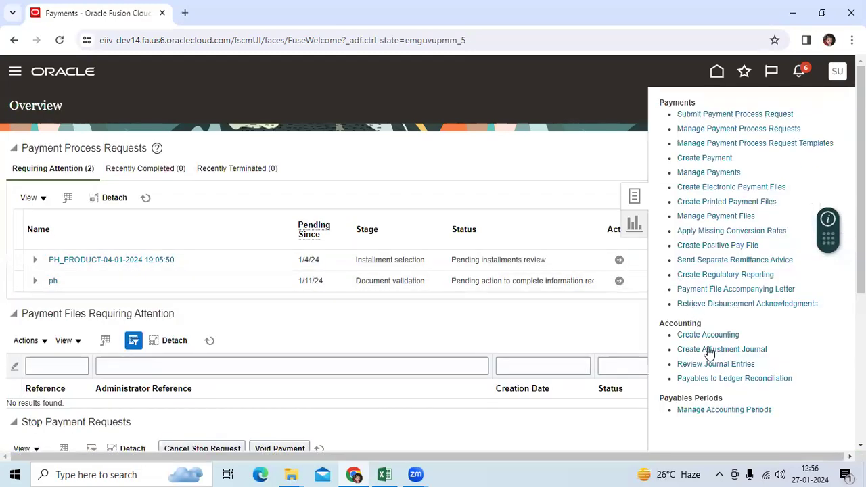
pyautogui.click(708, 335)
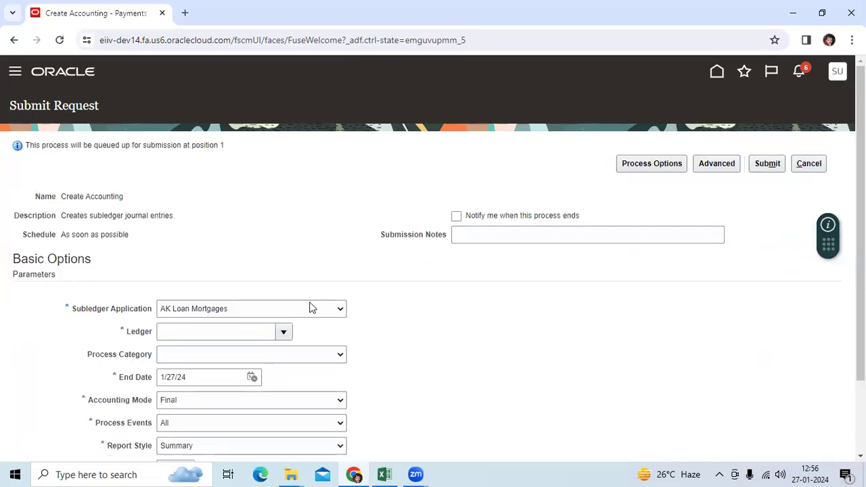
pyautogui.click(306, 307)
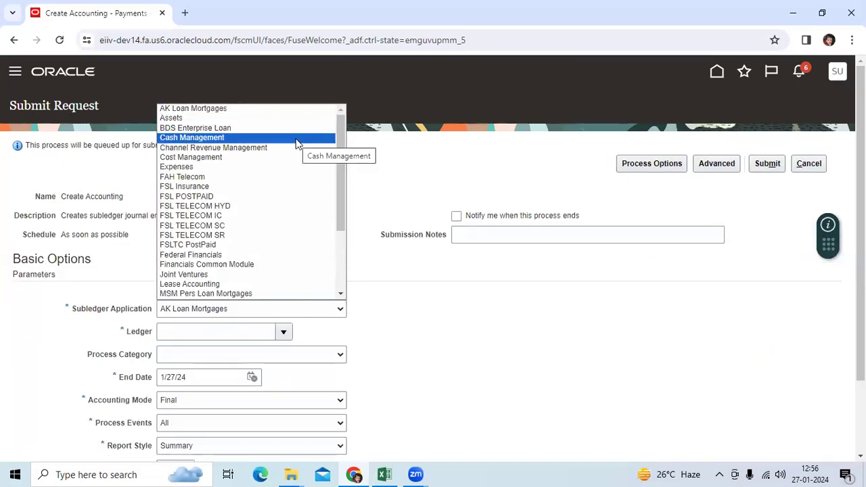
pyautogui.press('p')
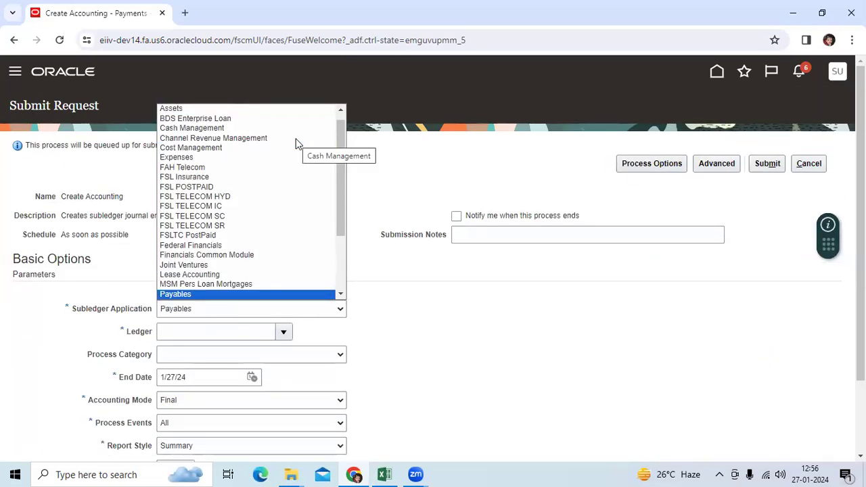
pyautogui.click(215, 294)
# Step: Set the ledger to Bhavya Cements India Ltd, submit the request, and close the form
pyautogui.click(241, 330)
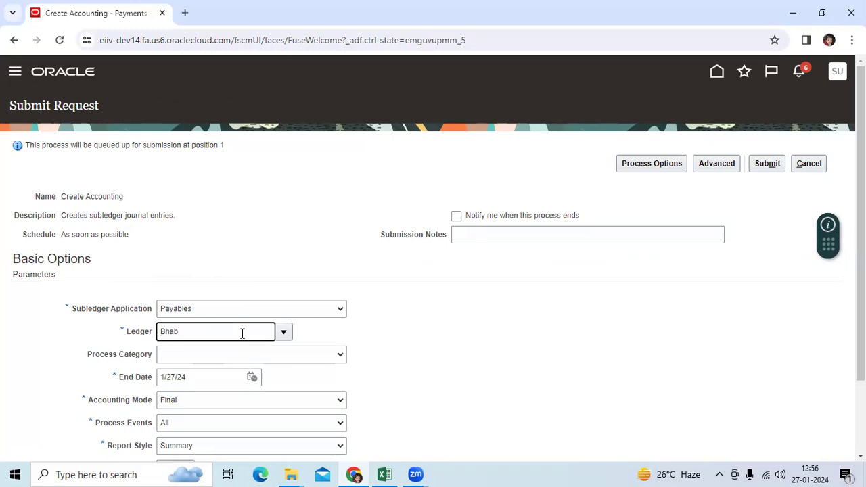
pyautogui.write('Bha')
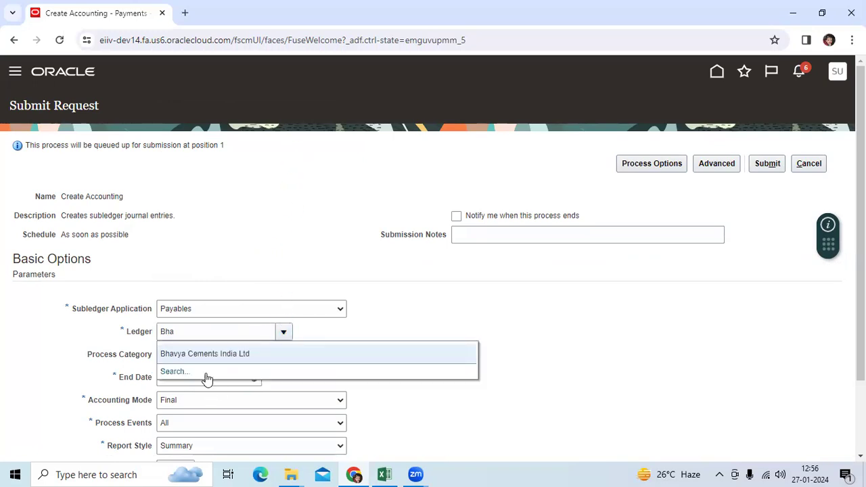
pyautogui.click(223, 356)
pyautogui.scroll(-2, 489, 346)
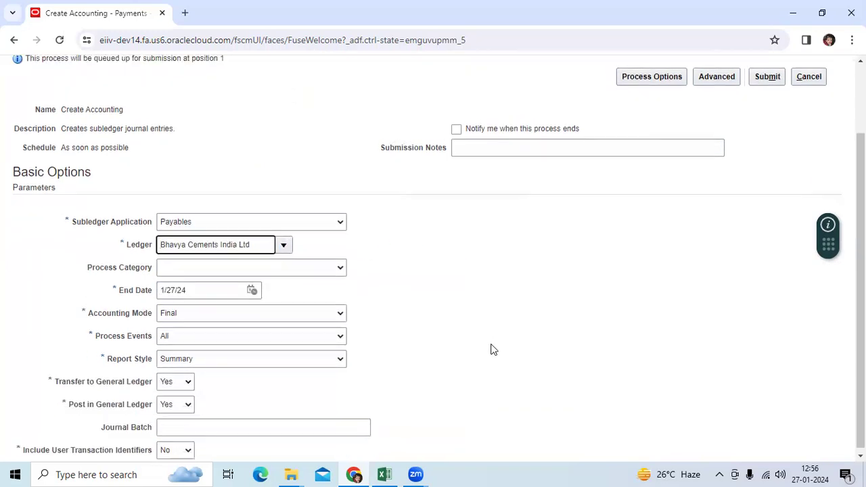
pyautogui.scroll(2, 491, 350)
pyautogui.click(767, 163)
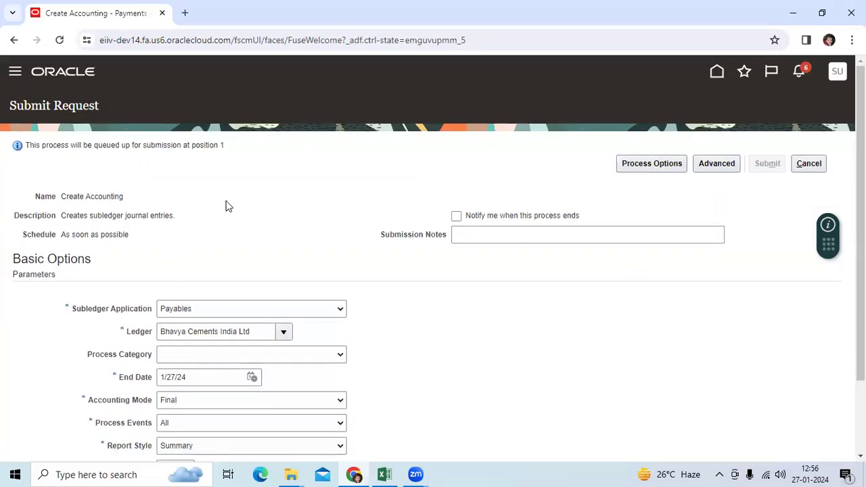
pyautogui.press('Return')
pyautogui.click(809, 163)
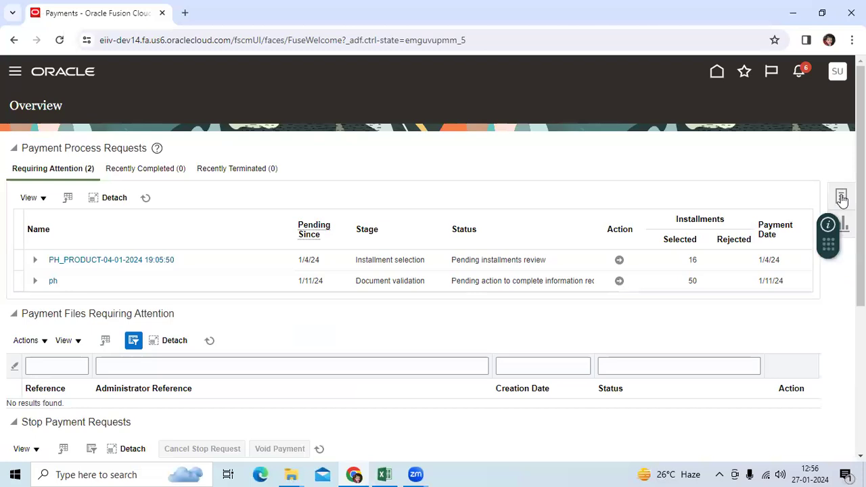
# Step: Search Manage Payments for payments dated 1/27/24 and select payment 15002
pyautogui.click(842, 197)
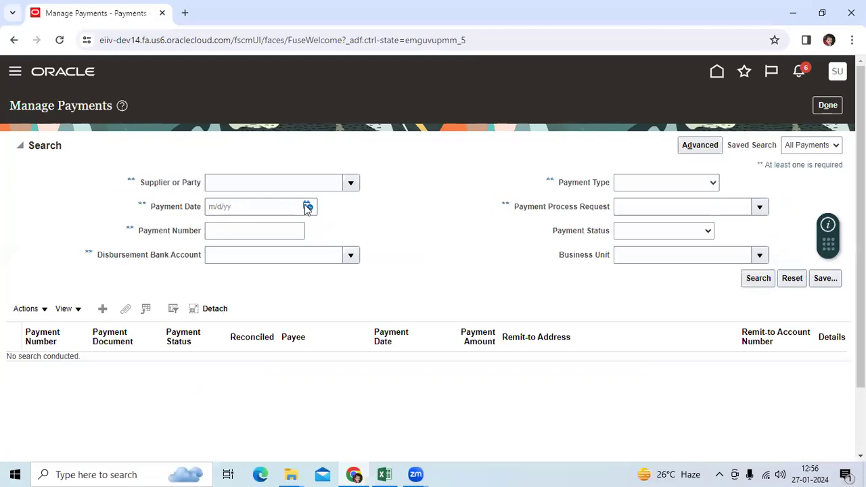
pyautogui.click(308, 208)
pyautogui.click(457, 321)
pyautogui.press('Return')
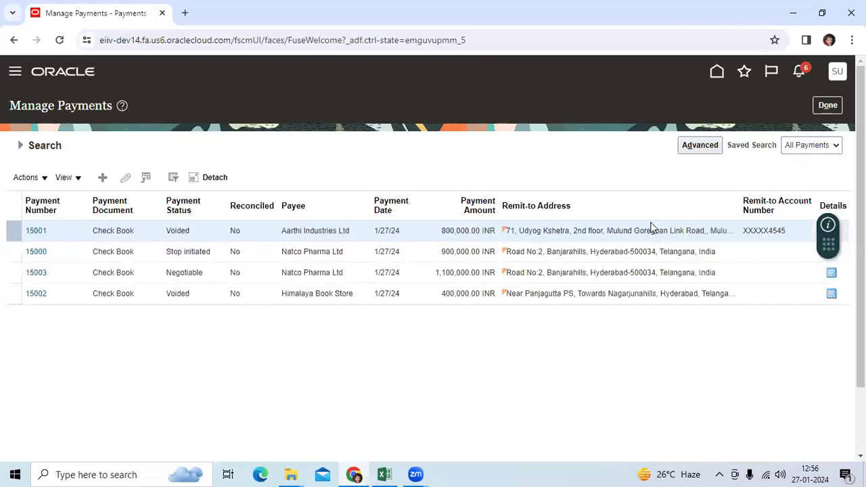
pyautogui.click(20, 145)
pyautogui.scroll(-2, 234, 355)
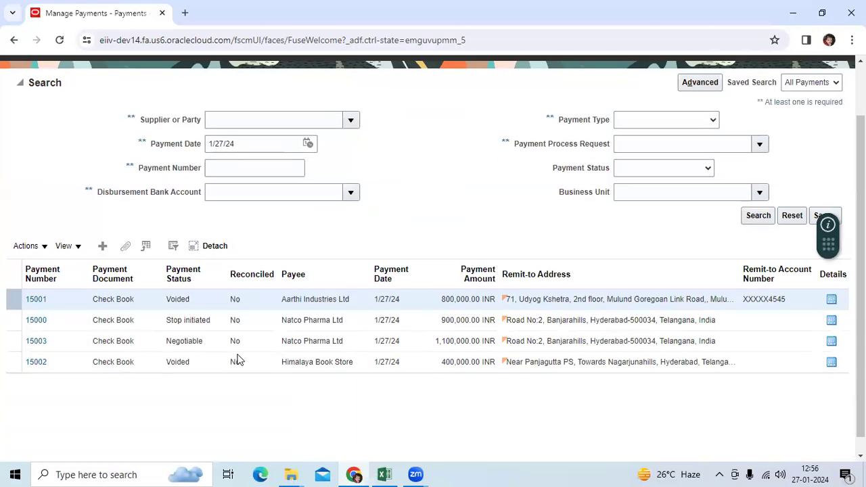
pyautogui.click(212, 348)
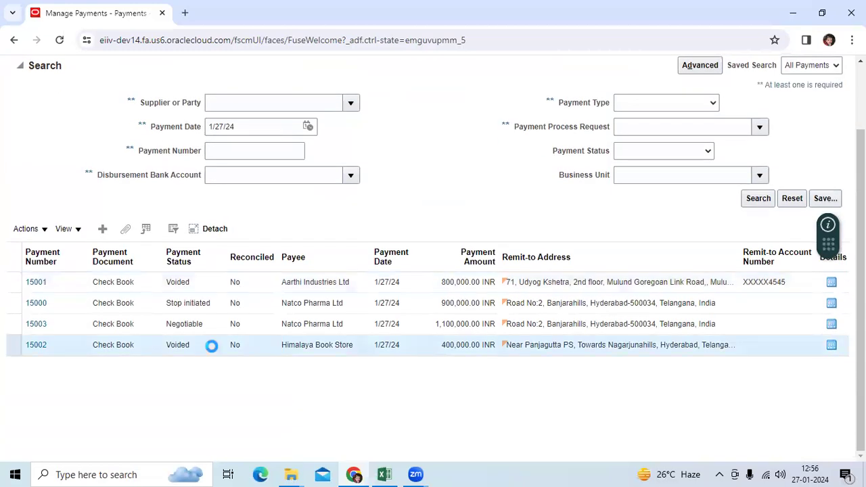
# Step: View payment 15002's accounting and confirm the offsetting 400,000.00 Liability and Cash clearing lines
pyautogui.click(45, 231)
pyautogui.click(413, 186)
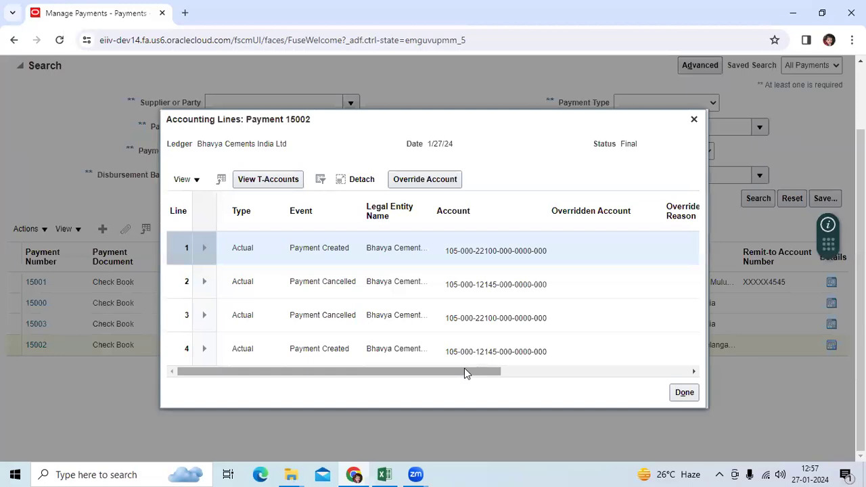
pyautogui.click(613, 373)
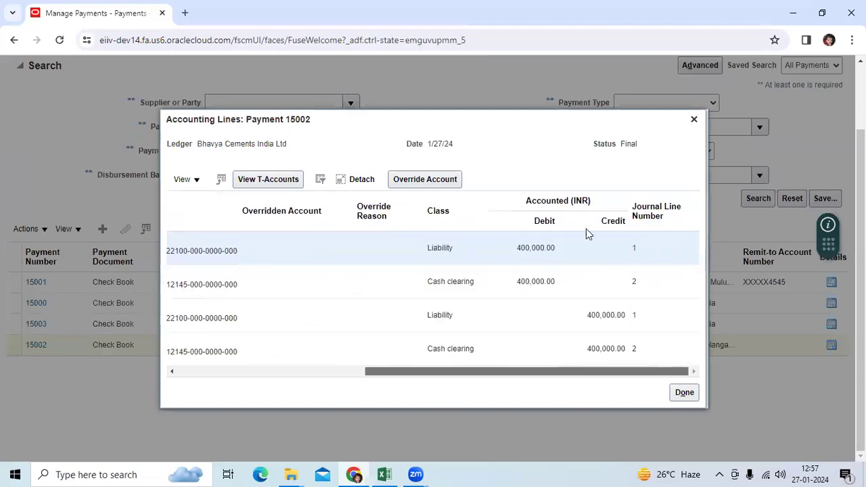
pyautogui.click(694, 120)
pyautogui.scroll(2, 758, 153)
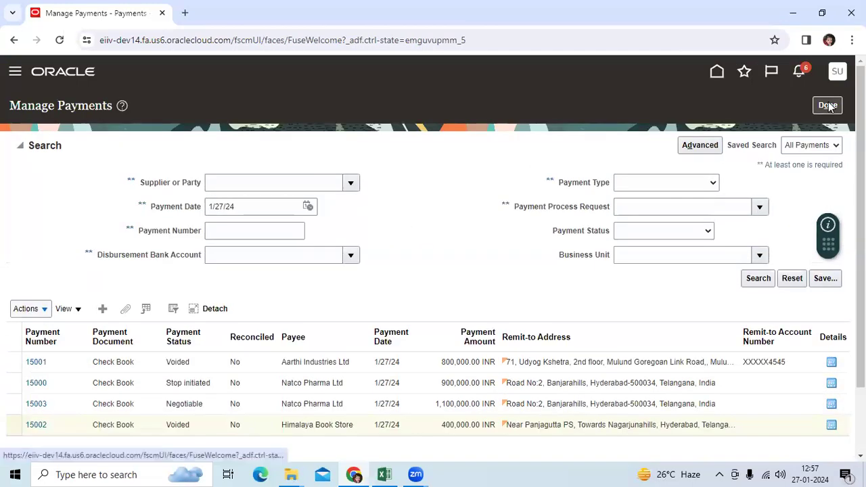
pyautogui.scroll(-2, 177, 346)
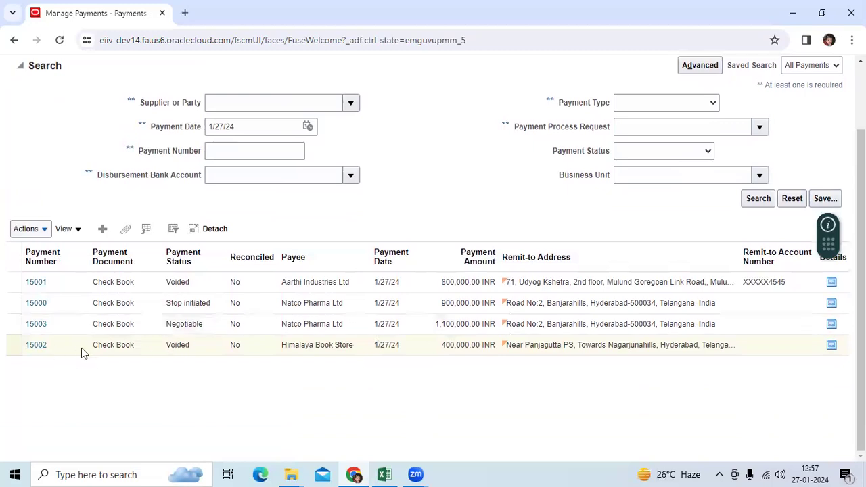
# Step: Open voided payment 15002's details and show the invoices it paid
pyautogui.click(38, 347)
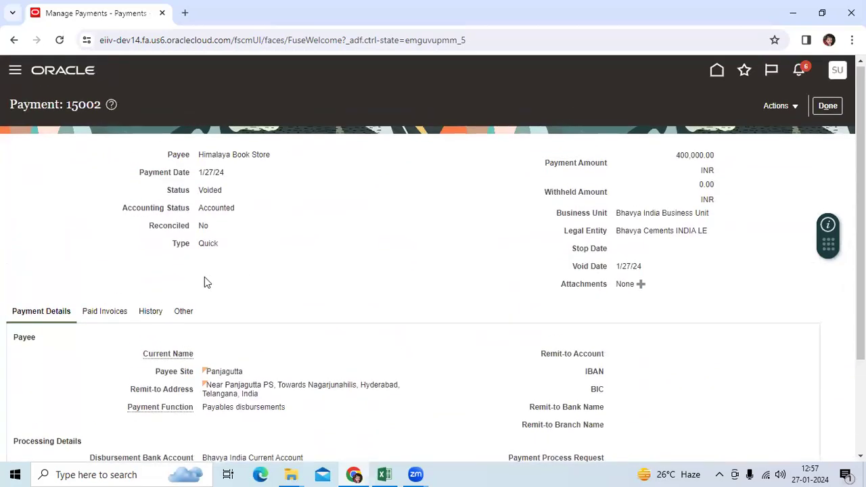
pyautogui.scroll(-1, 204, 277)
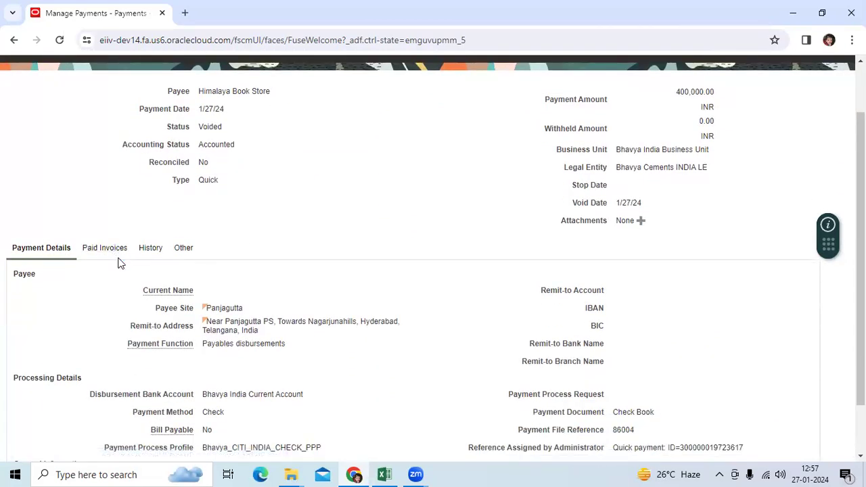
pyautogui.click(118, 260)
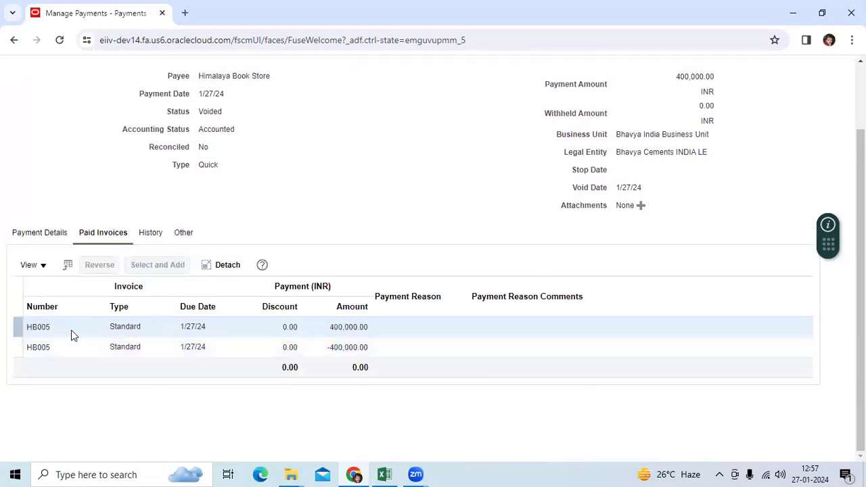
# Step: Check invoice HB005's payments and its 700,000.00 INR unpaid amount, then close it
pyautogui.click(40, 328)
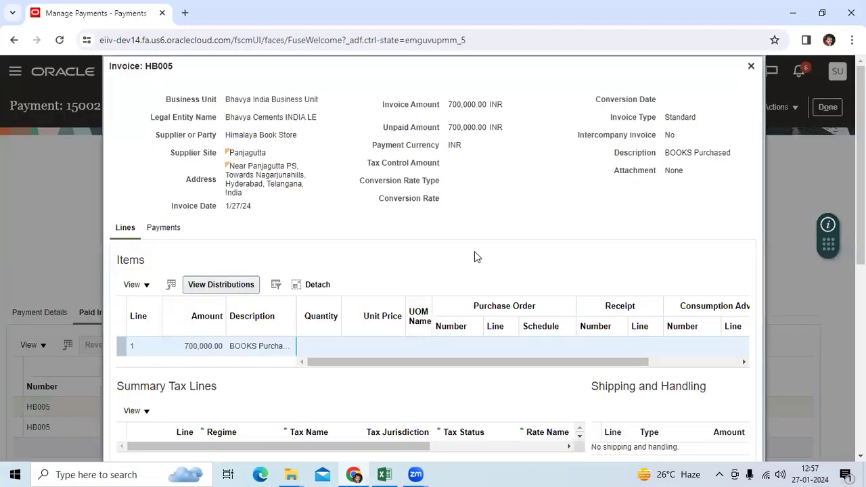
pyautogui.scroll(-3, 475, 256)
pyautogui.scroll(2, 474, 252)
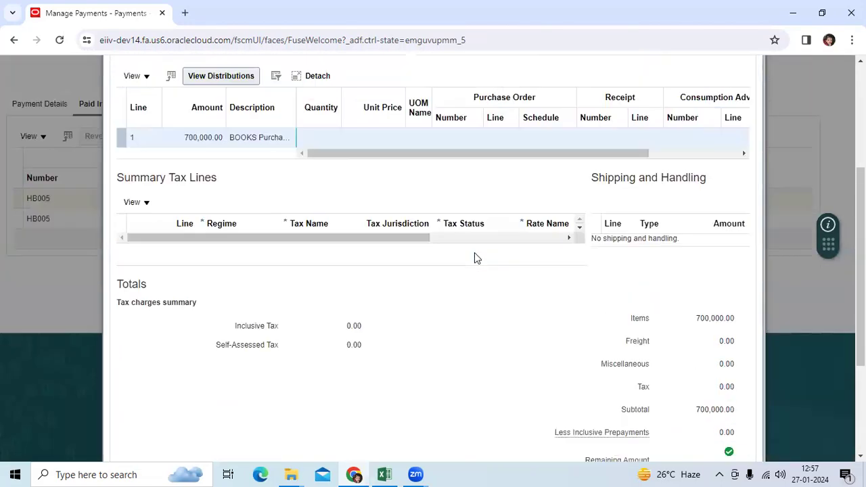
pyautogui.click(157, 167)
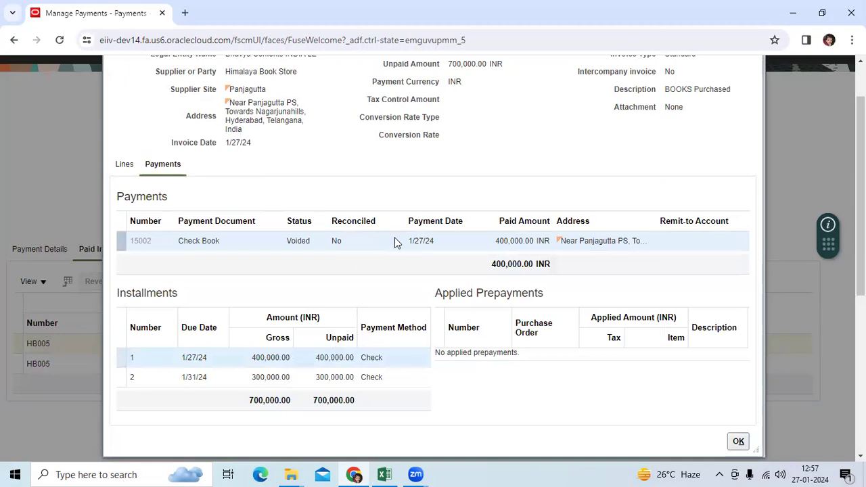
pyautogui.scroll(2, 484, 304)
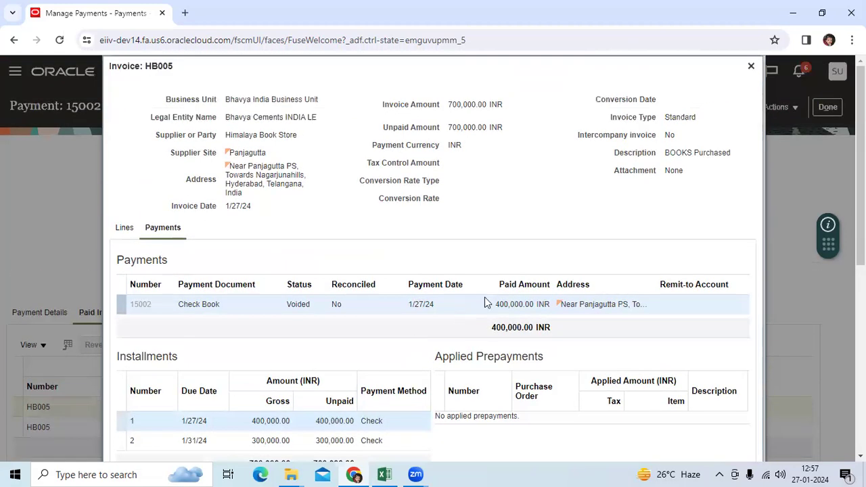
pyautogui.click(751, 66)
pyautogui.click(827, 107)
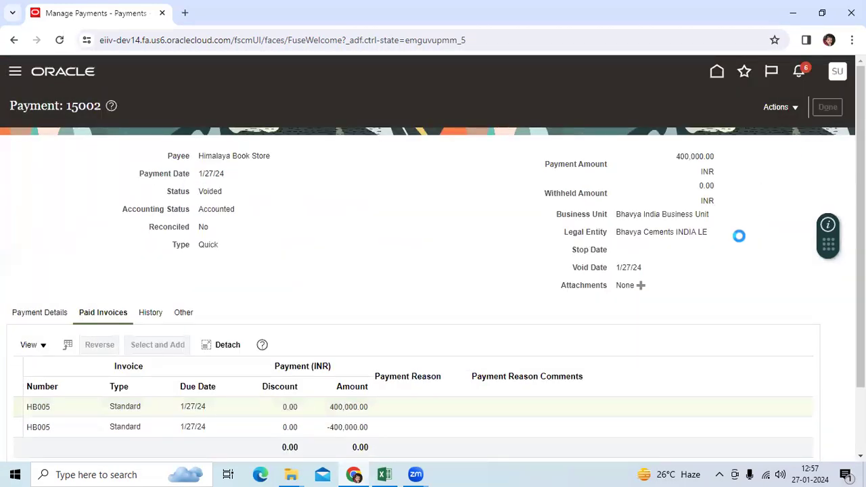
# Step: Return to the Payments Overview, glance at Shared Reports and Analytics, then close the Reports panel
pyautogui.click(837, 111)
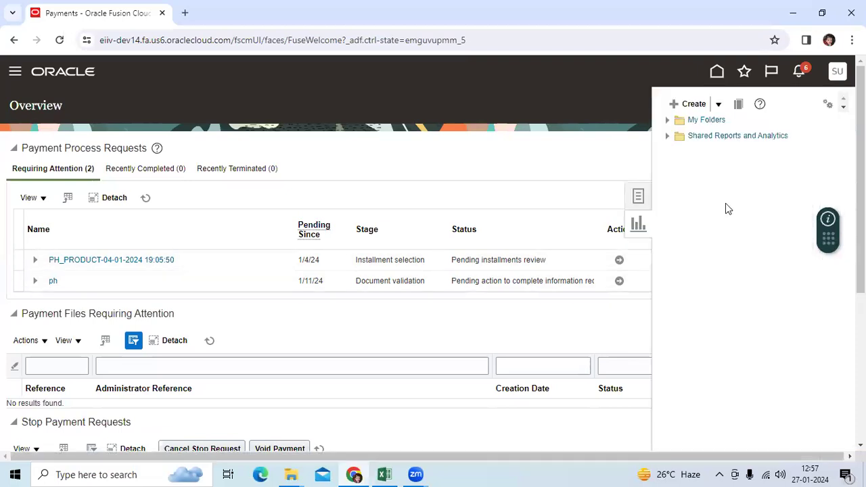
pyautogui.click(668, 135)
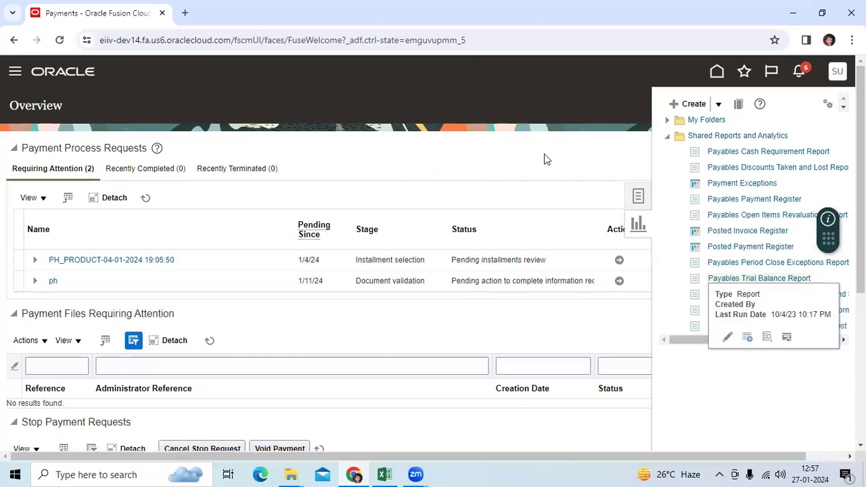
pyautogui.click(505, 156)
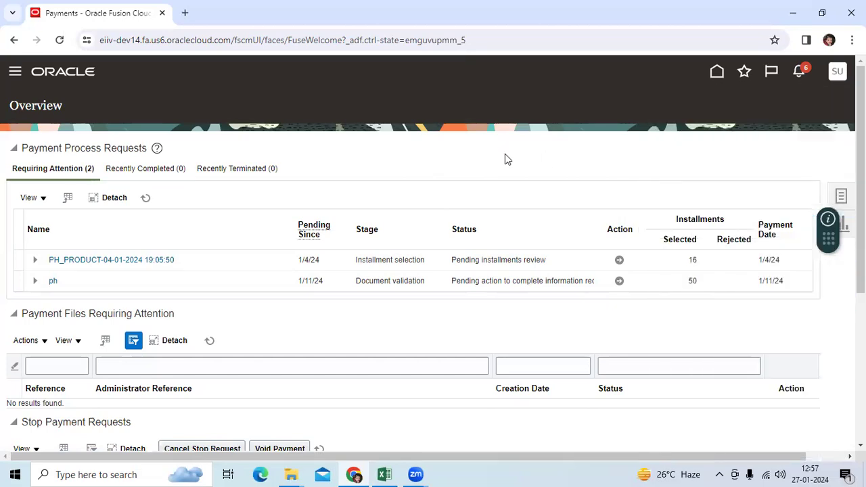